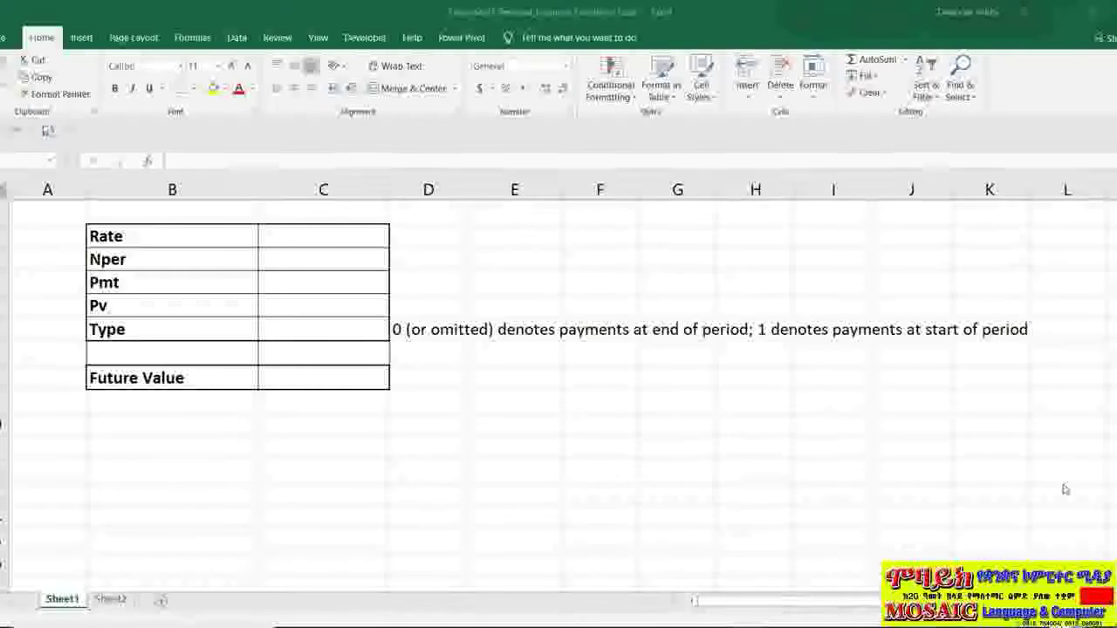
Start an FV function in the Future Value cell with C2/12 as its Rate argument.
click(333, 380)
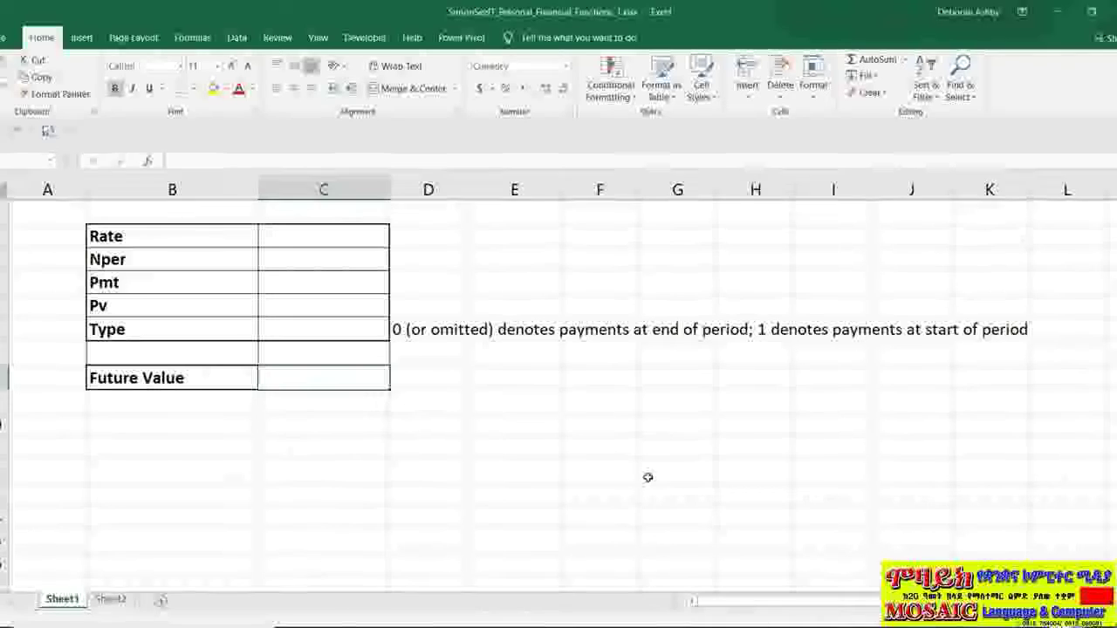
text(=FV()
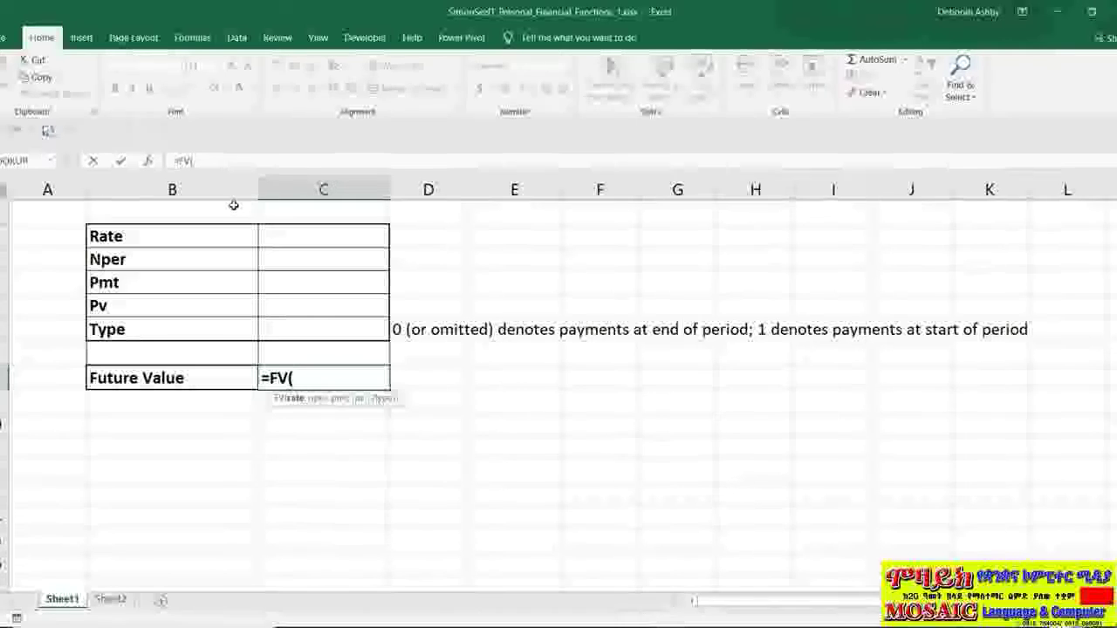
key(ctrl+a)
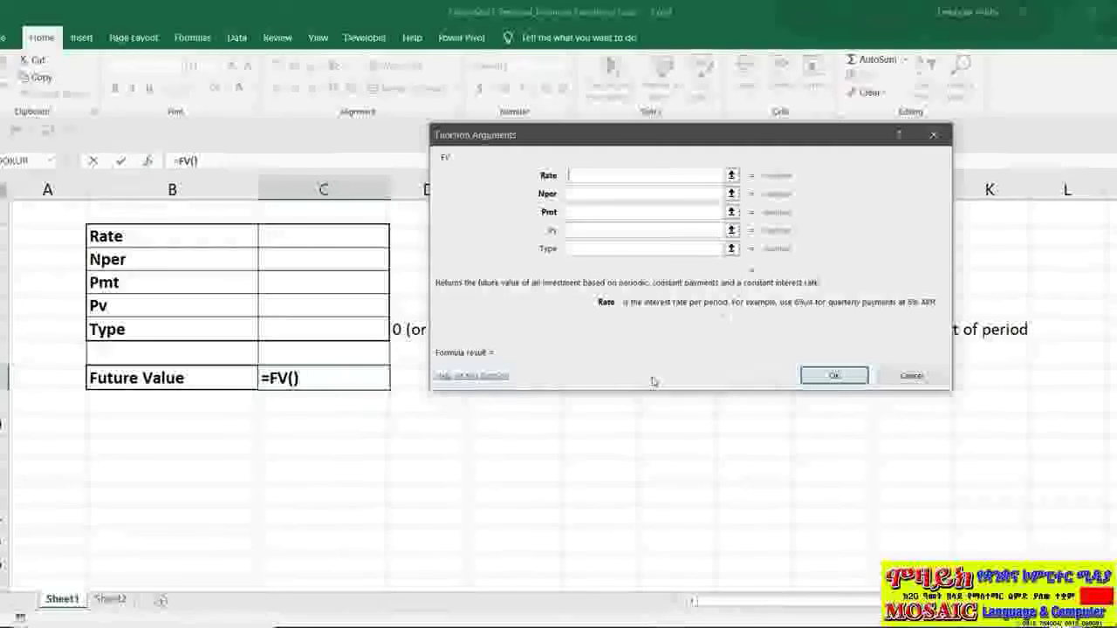
click(324, 239)
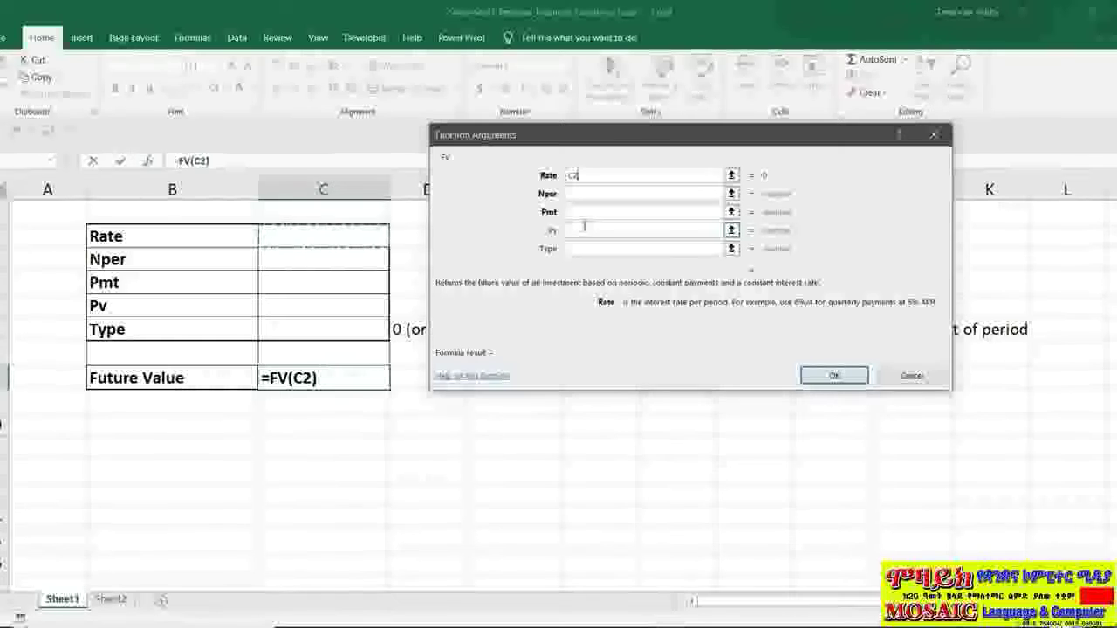
text(/)
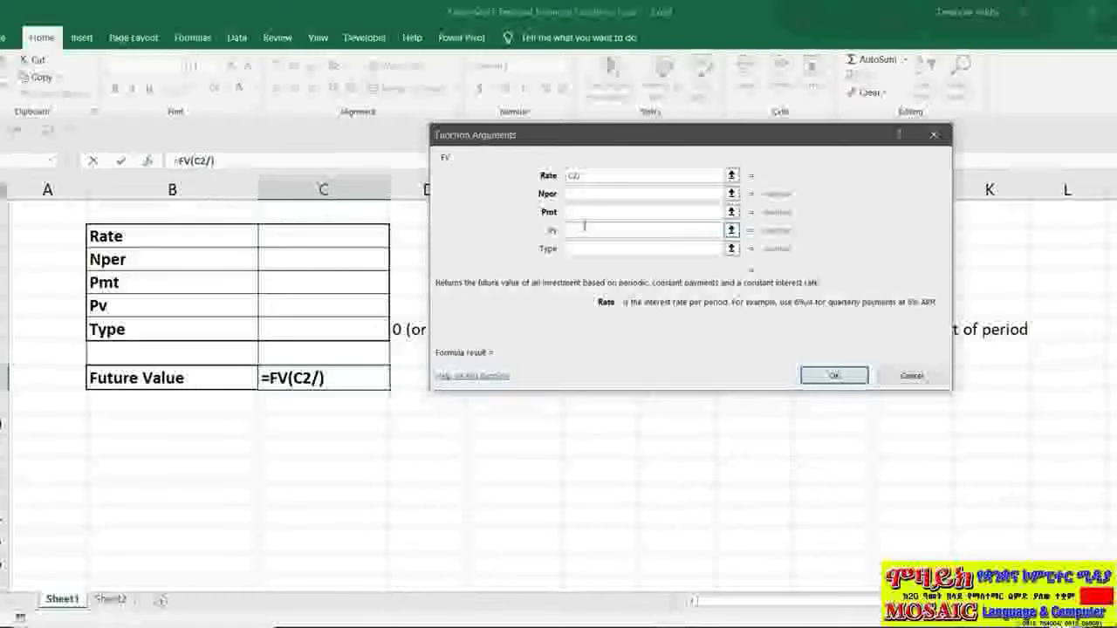
text(12)
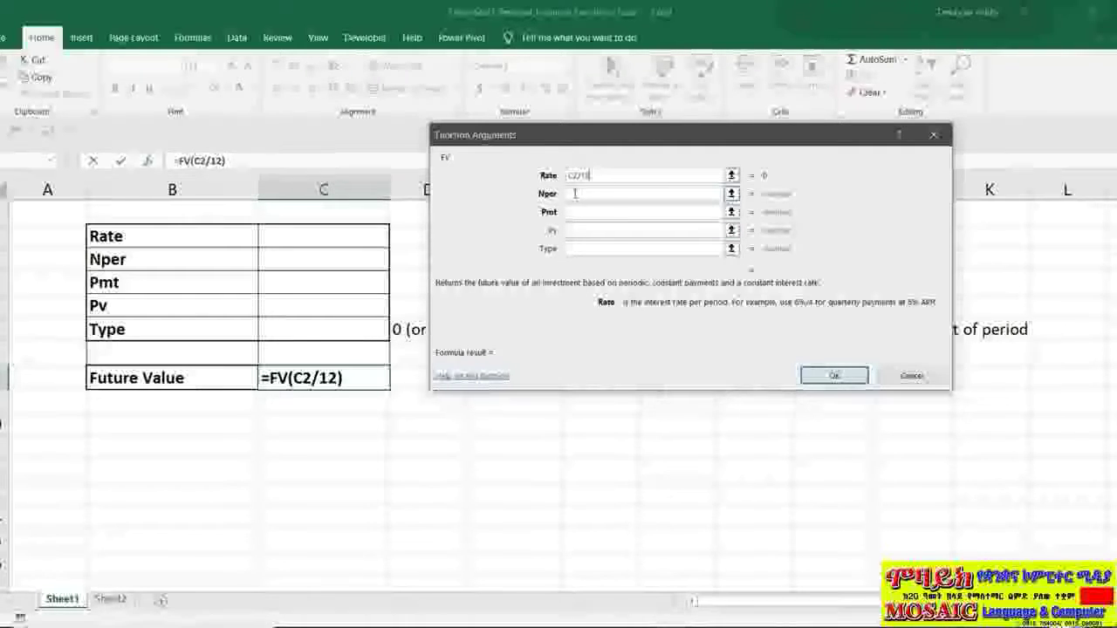
Complete the FV function with Nper C3, Pmt C4, Pv C5 and Type C6, and accept the formula.
click(575, 194)
click(339, 261)
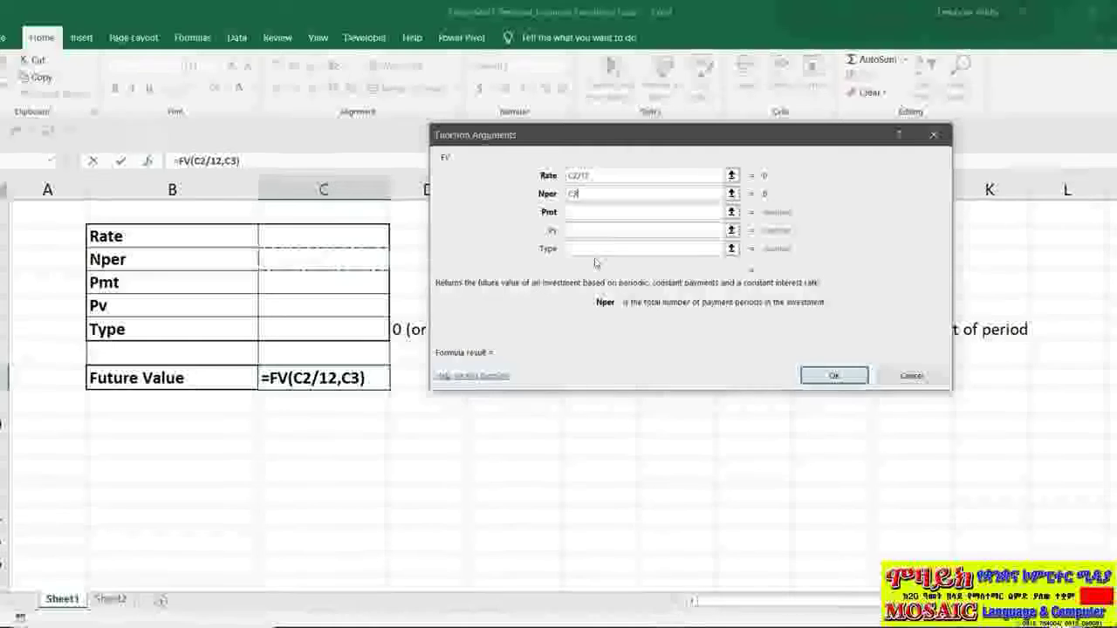
click(583, 215)
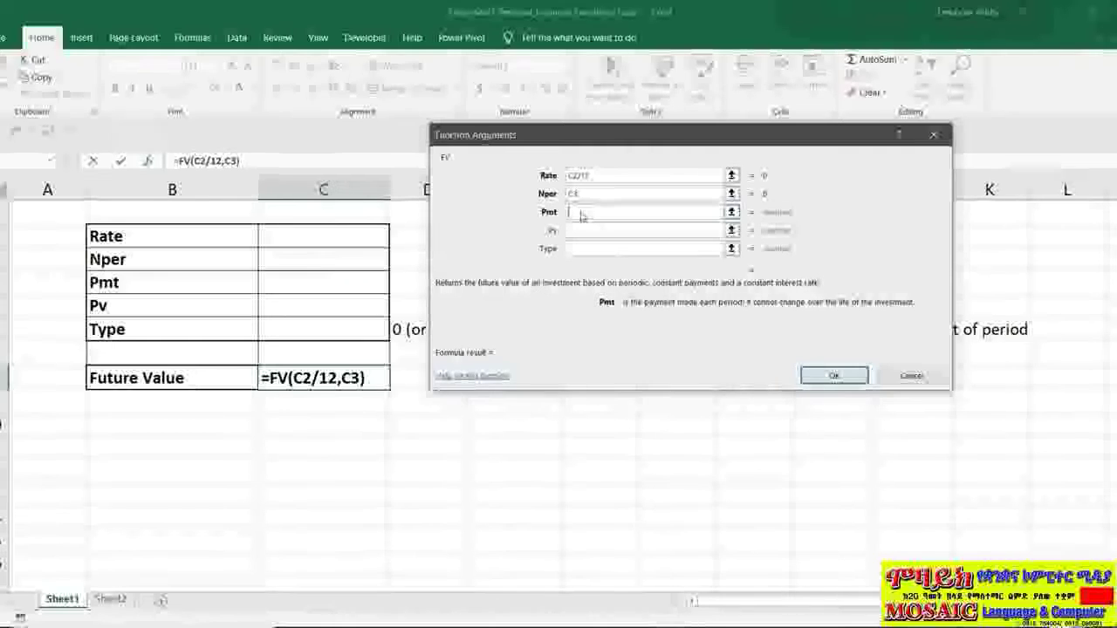
click(331, 284)
click(607, 231)
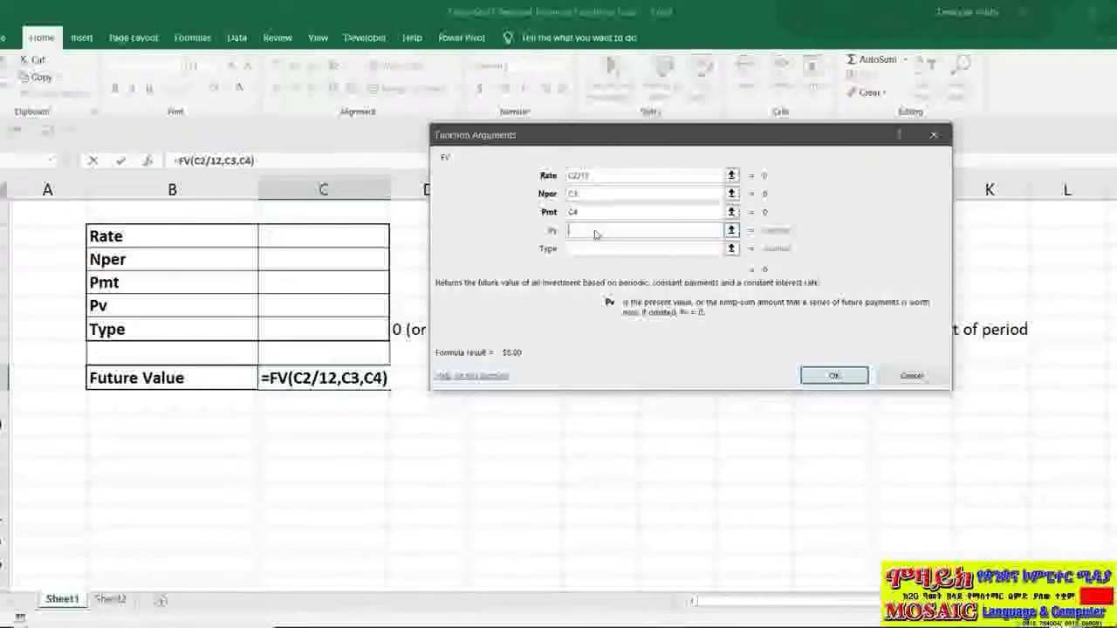
click(324, 307)
key(Tab)
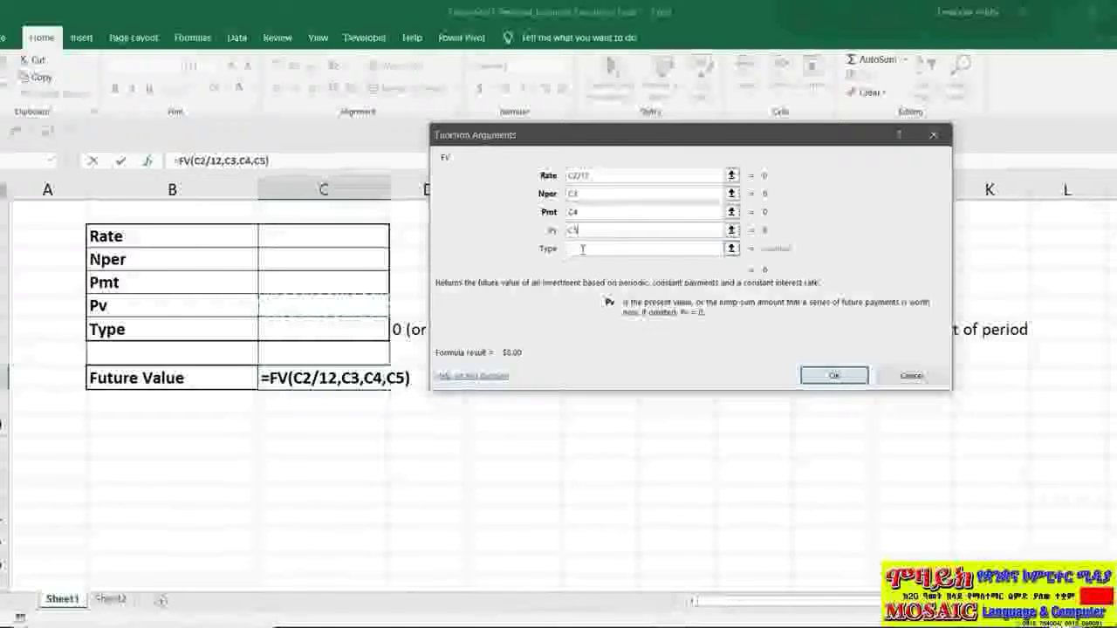
click(329, 331)
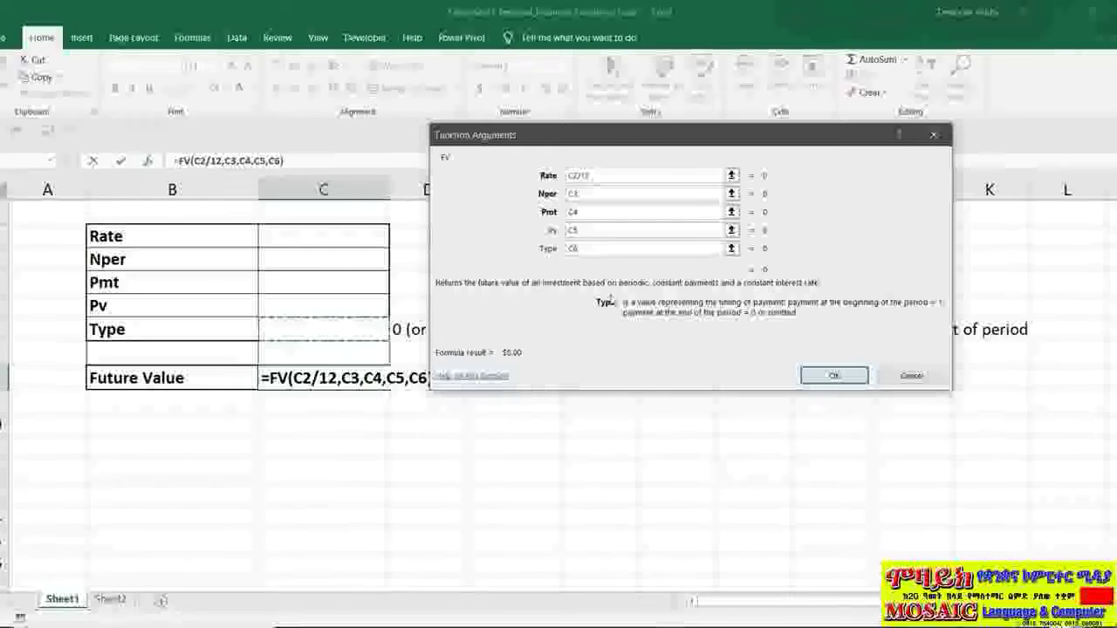
click(831, 377)
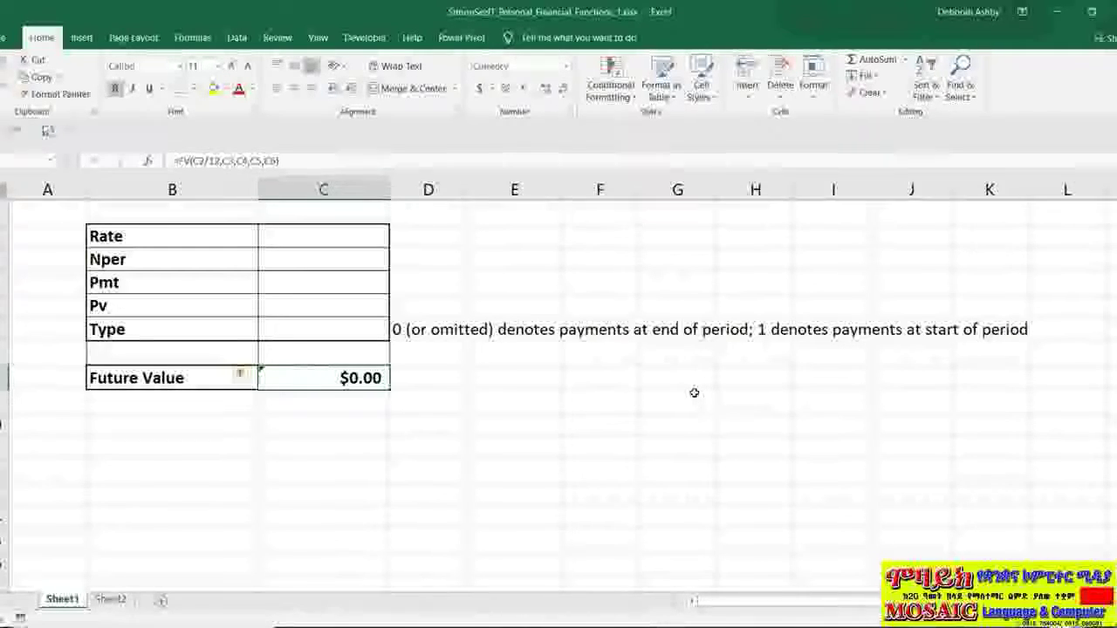
Enter 3% as the Rate and 120 as the Nper value.
click(317, 241)
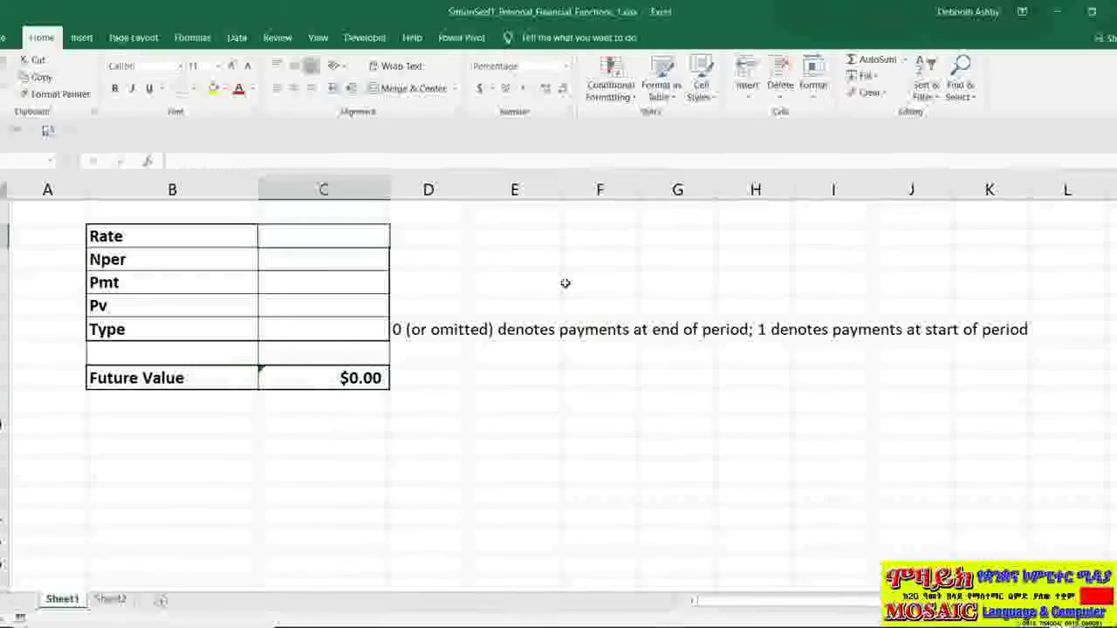
text(3%)
key(Return)
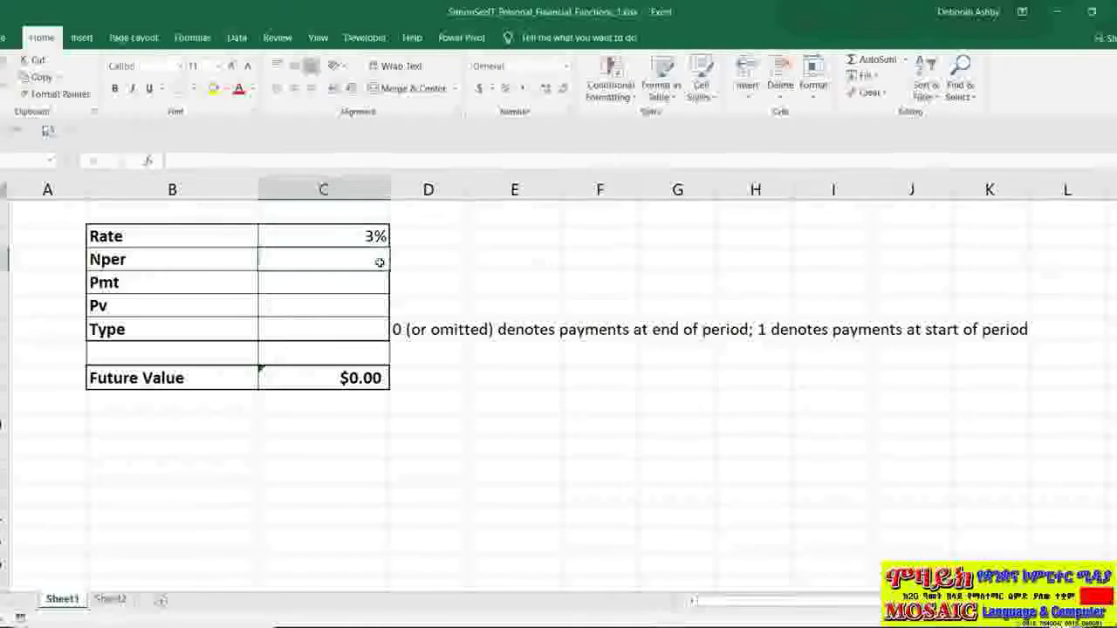
text(12)
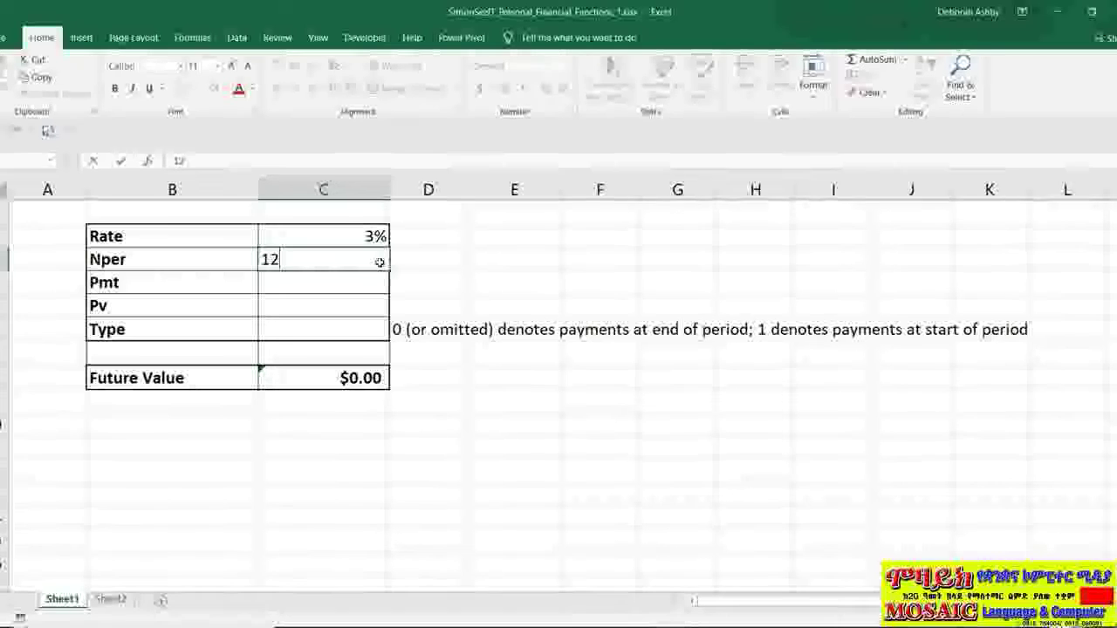
text(0)
key(Return)
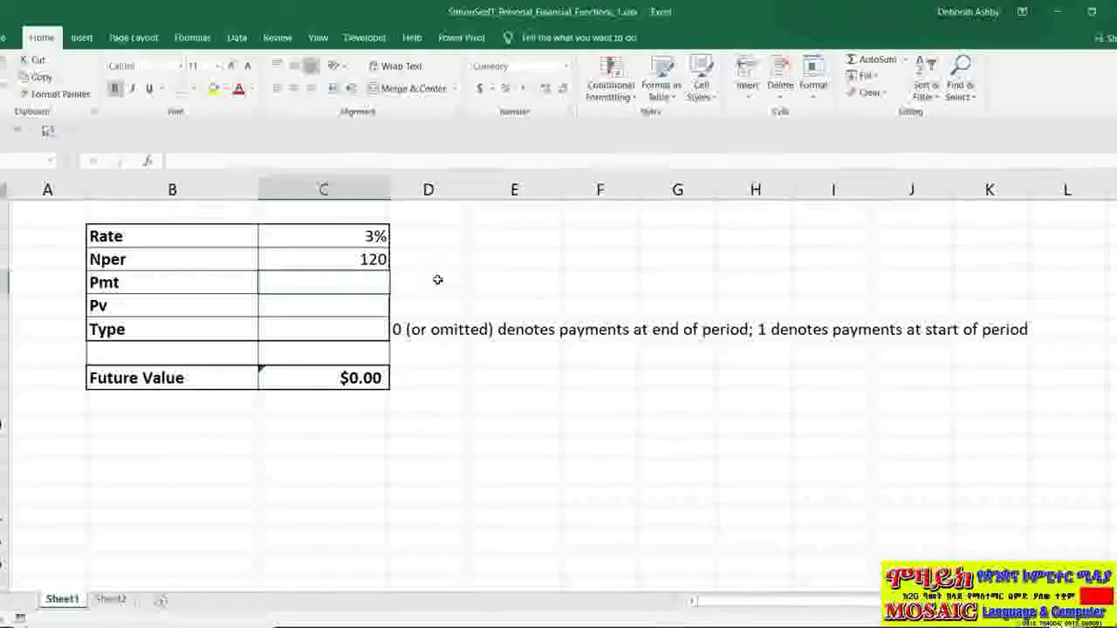
Enter -200 as the Pmt value, 0 as the Pv and 0 as the Type.
text(-2)
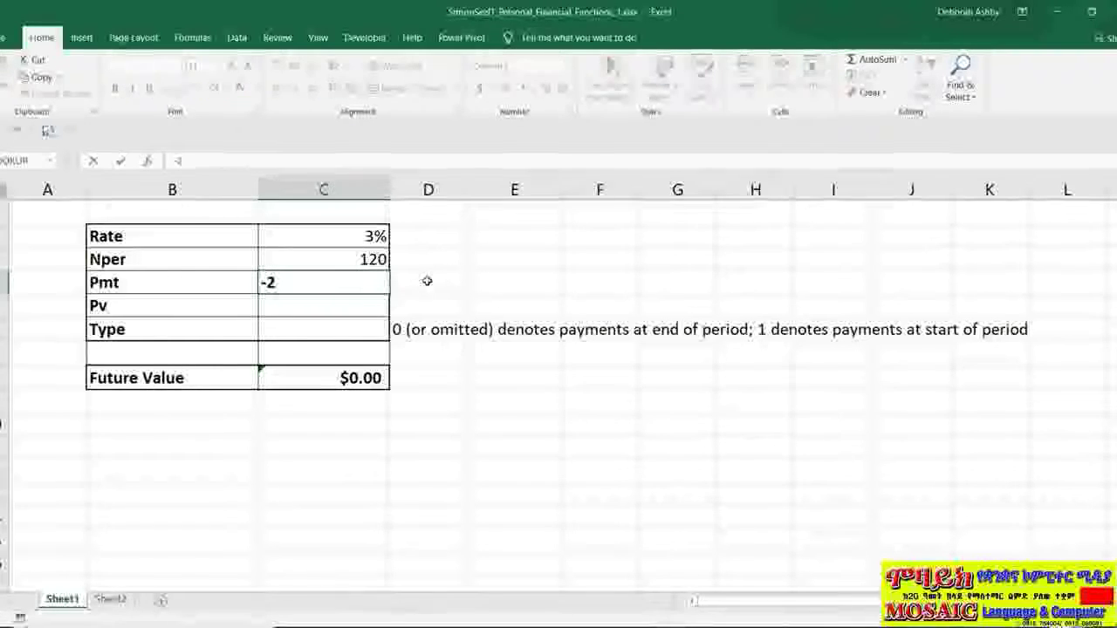
text(00)
key(Return)
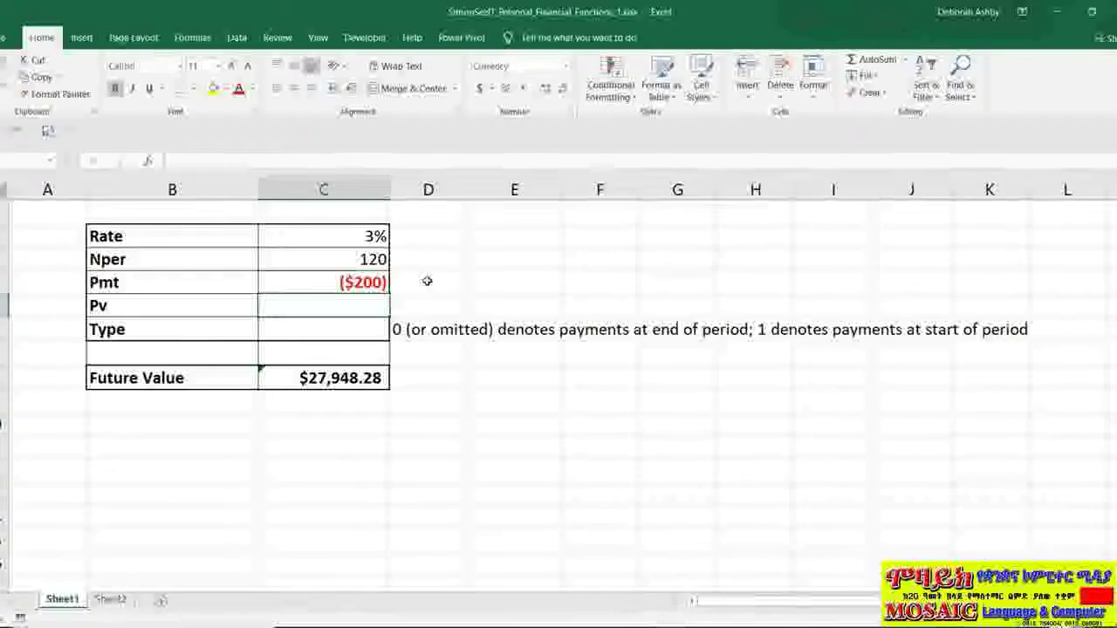
text(0)
key(Return)
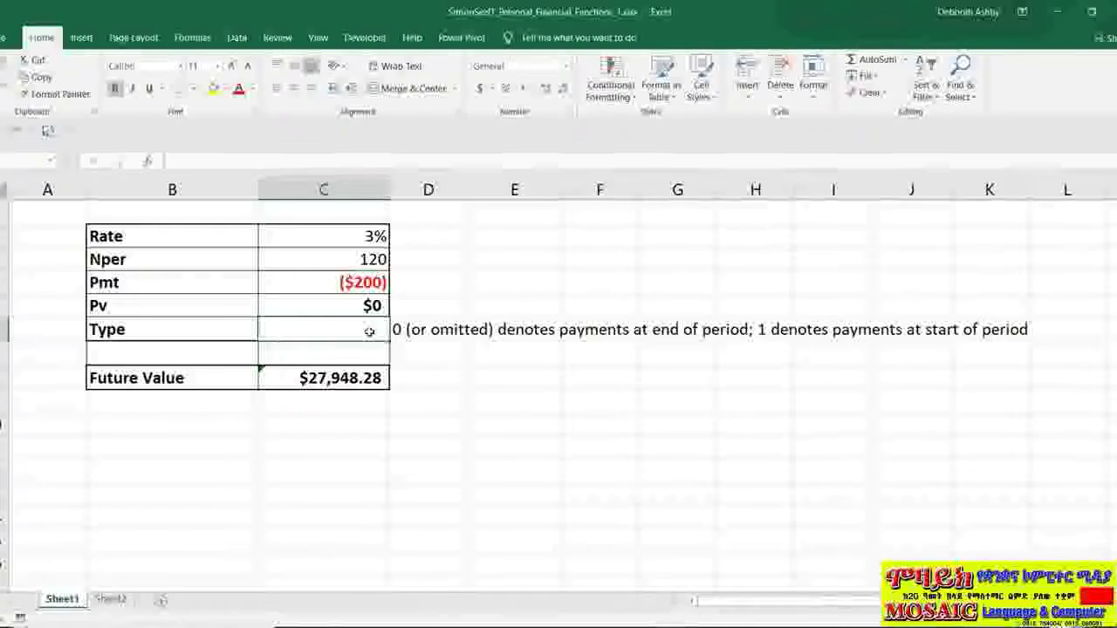
text(0)
key(Return)
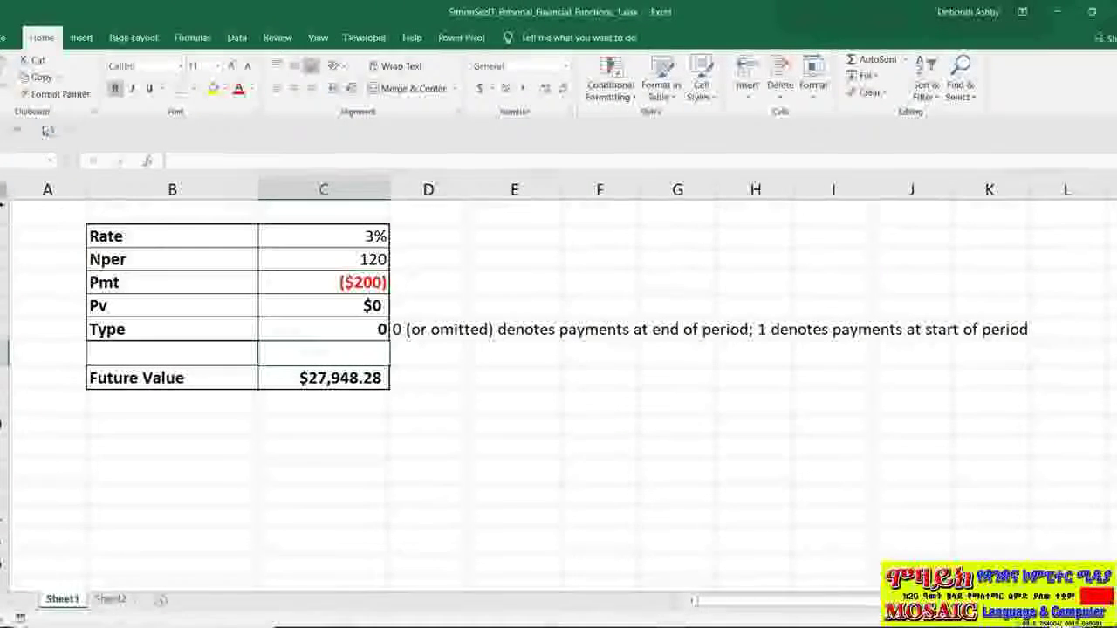
Insert two blank rows at row 1, above the future value table.
click(5, 212)
right_click(4, 212)
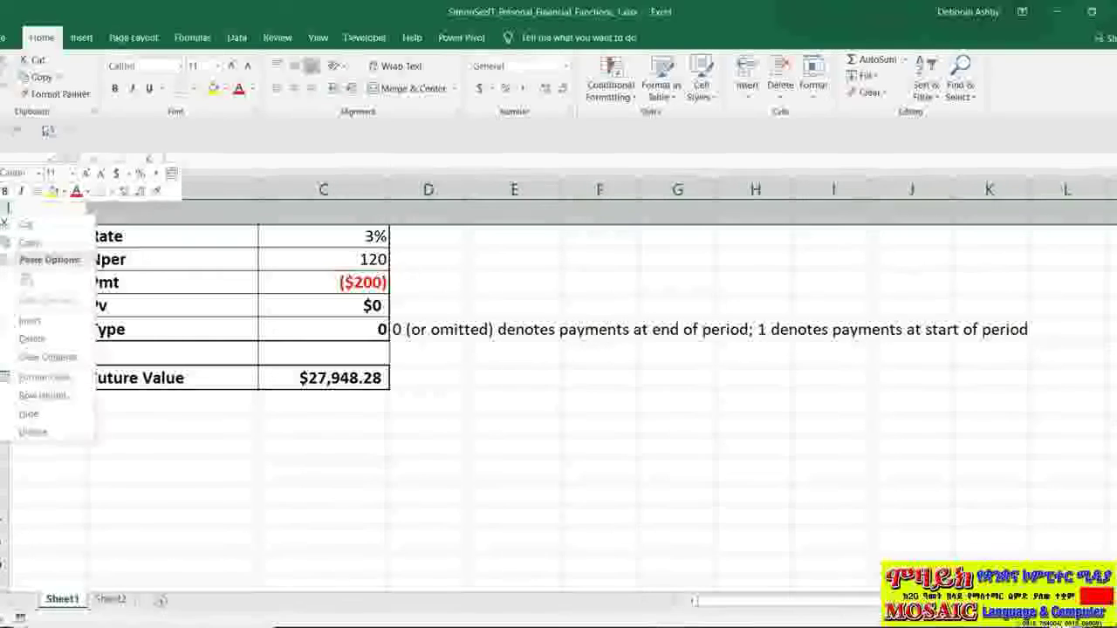
click(33, 321)
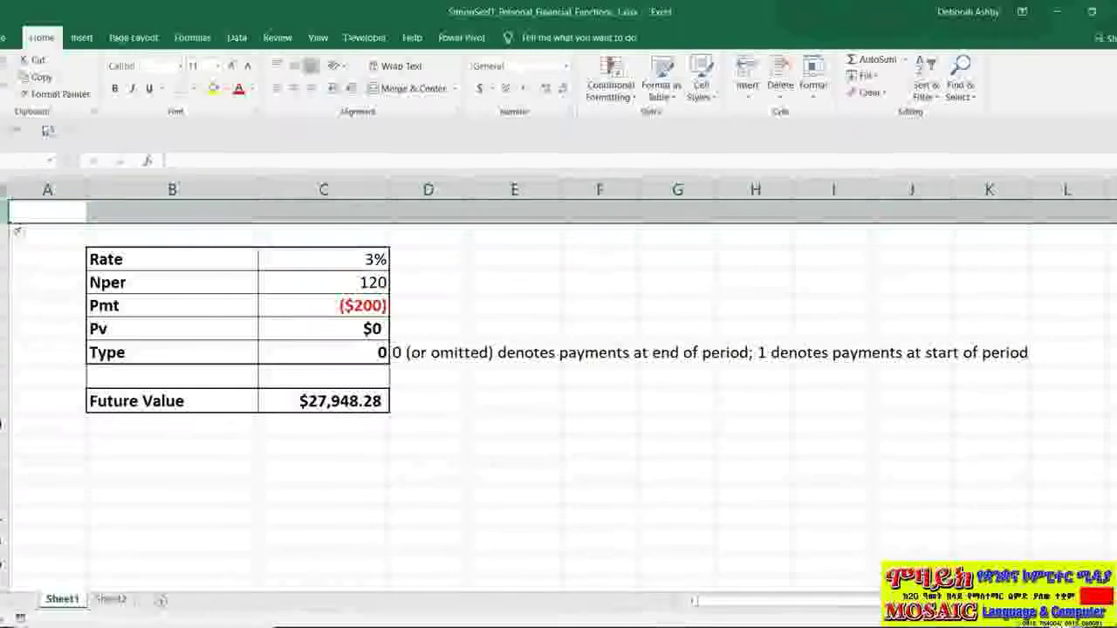
click(35, 321)
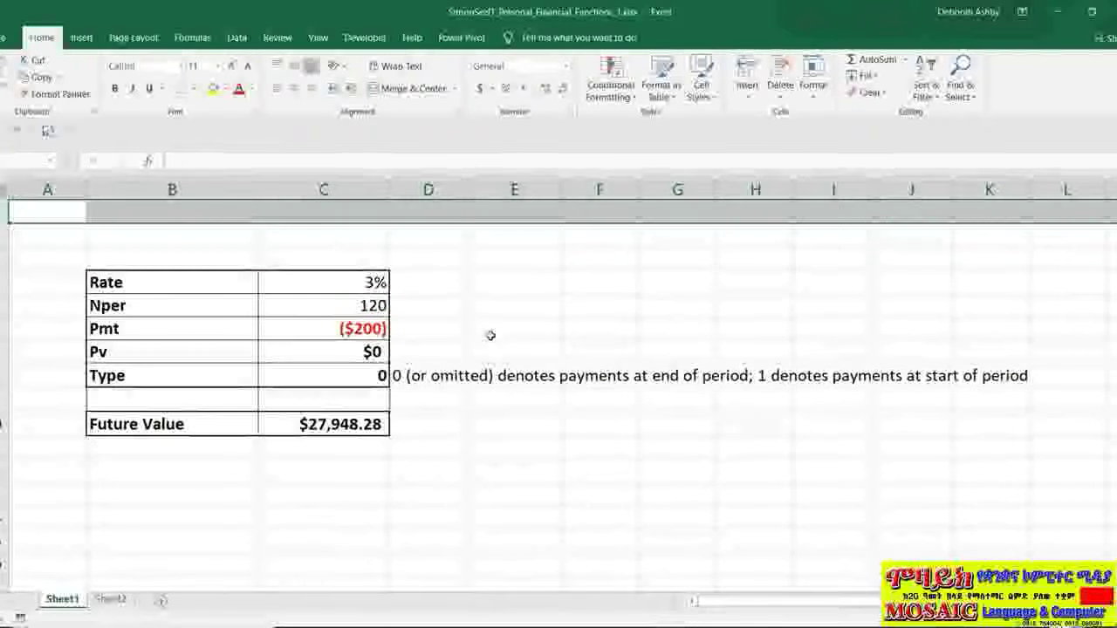
click(494, 307)
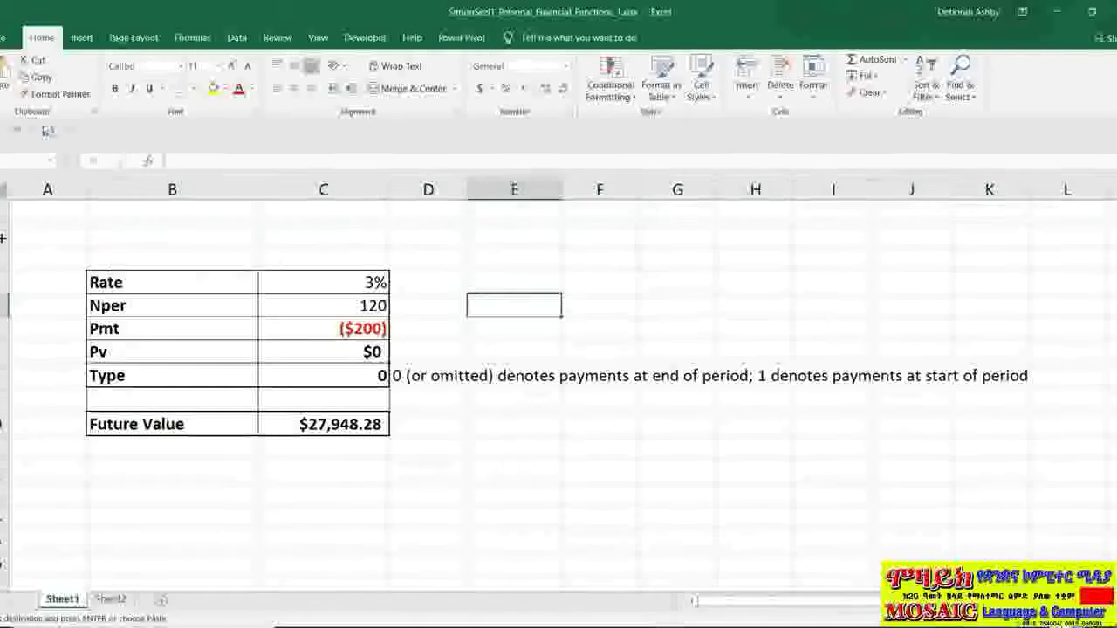
Paste the copied Date of Birth and Retirement Age rows directly above the Rate row and set the retirement age to 55.
click(151, 238)
key(ctrl+v)
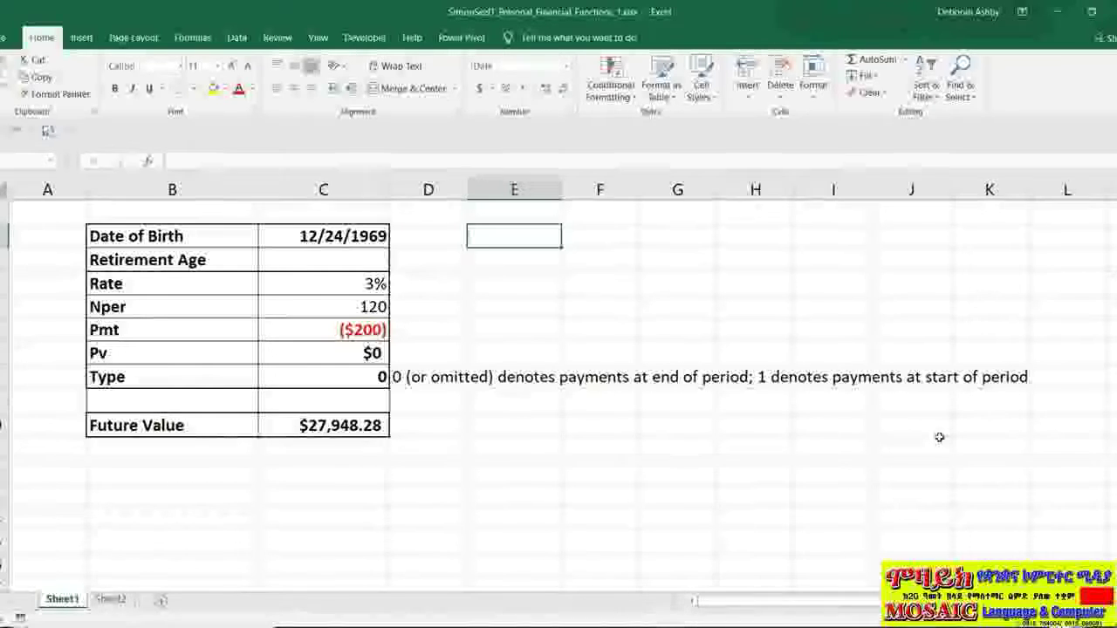
click(350, 258)
text(55)
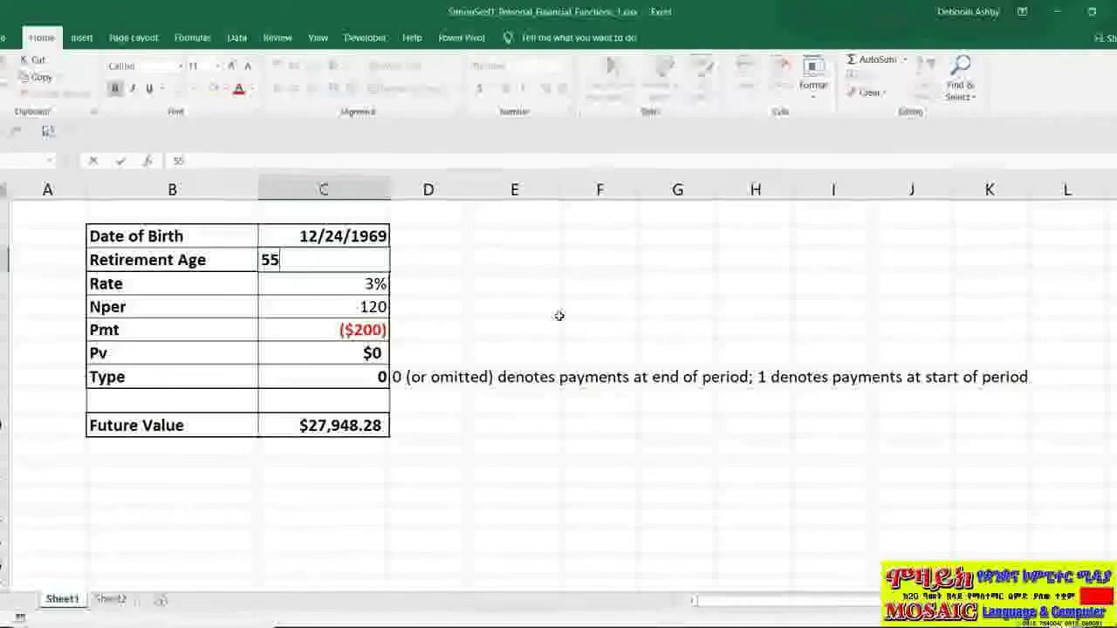
Calculate the retirement date in E2 with =DATE(YEAR(C2)+C3,MONTH(C2),DAY(C2)).
click(515, 235)
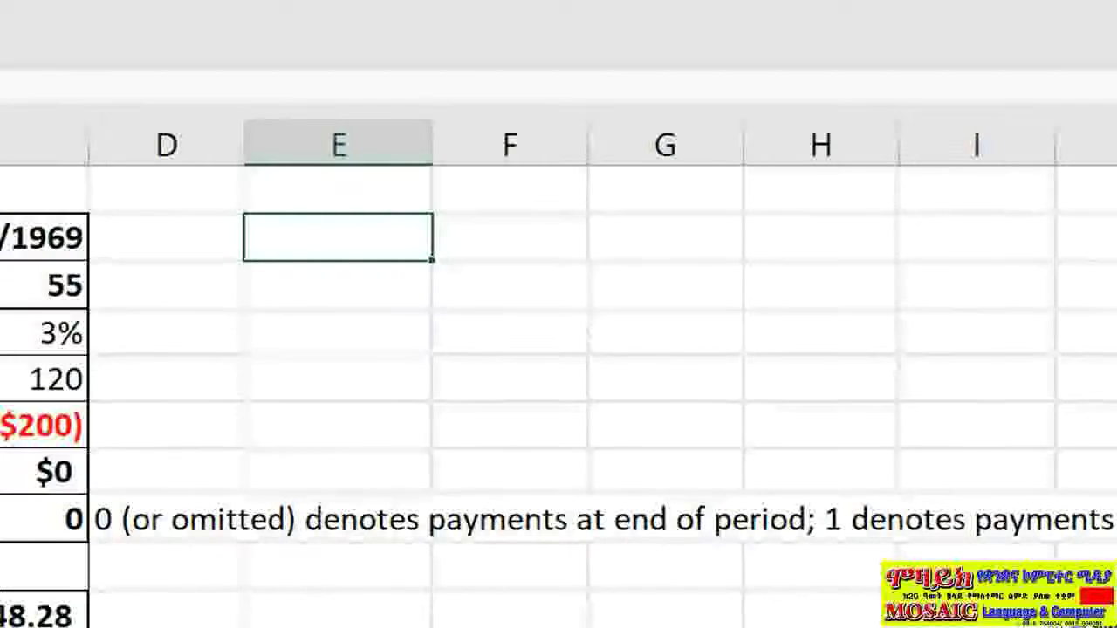
text(=DATE(YEAR(C2)+C3,MONTH(C2),DAY(C2)))
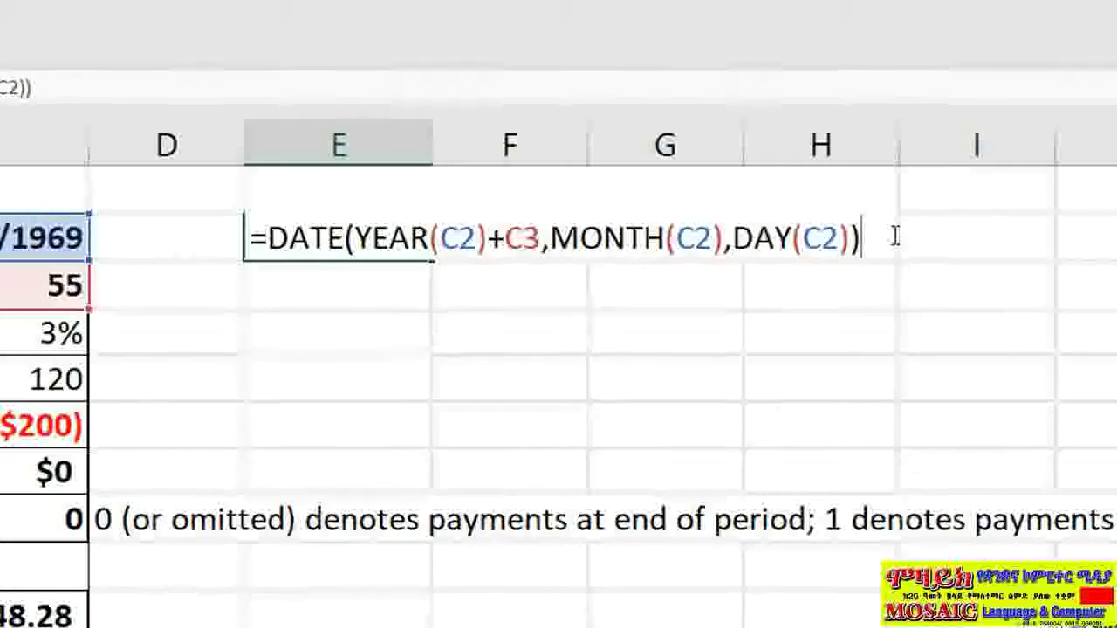
key(Return)
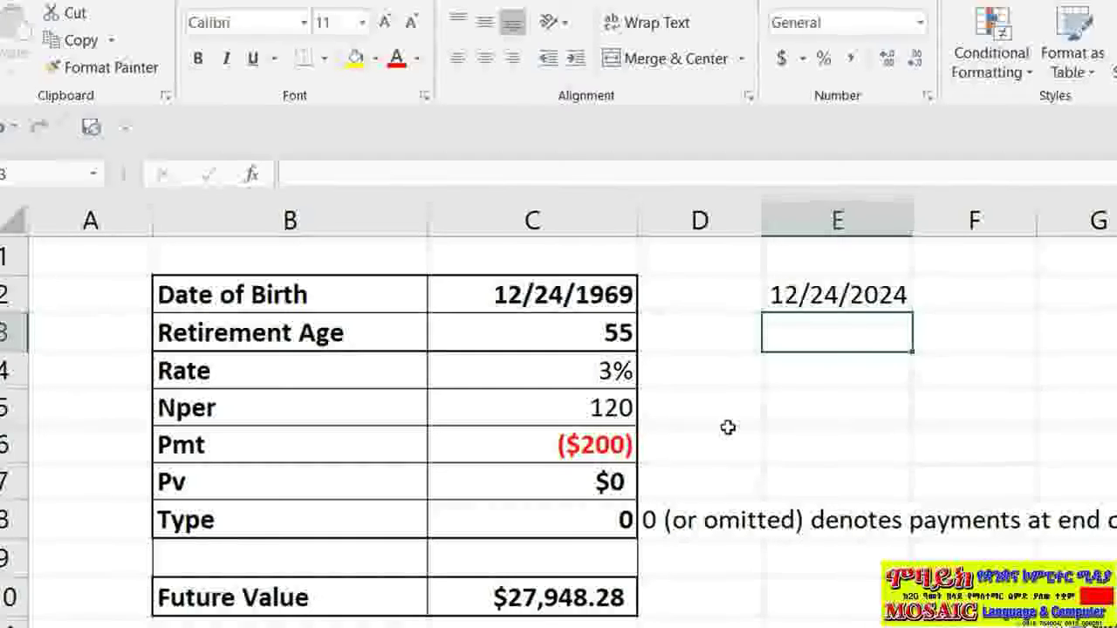
Replace the fixed Nper value in C5 with the formula =DATEDIF(TODAY(),E2,"m").
click(578, 402)
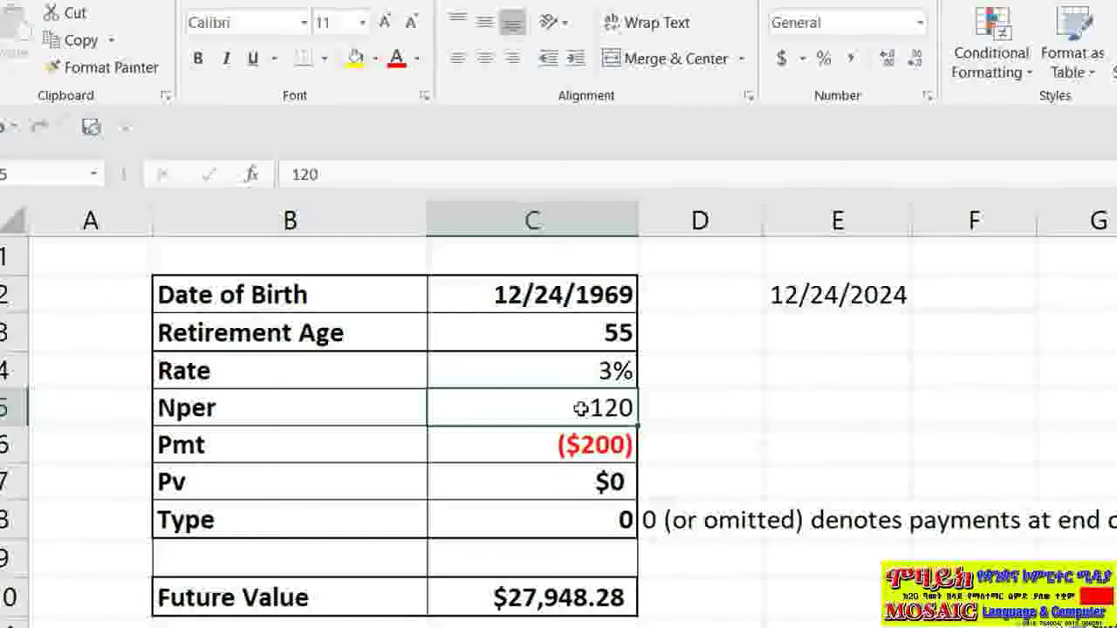
click(314, 174)
drag(315, 174, 291, 175)
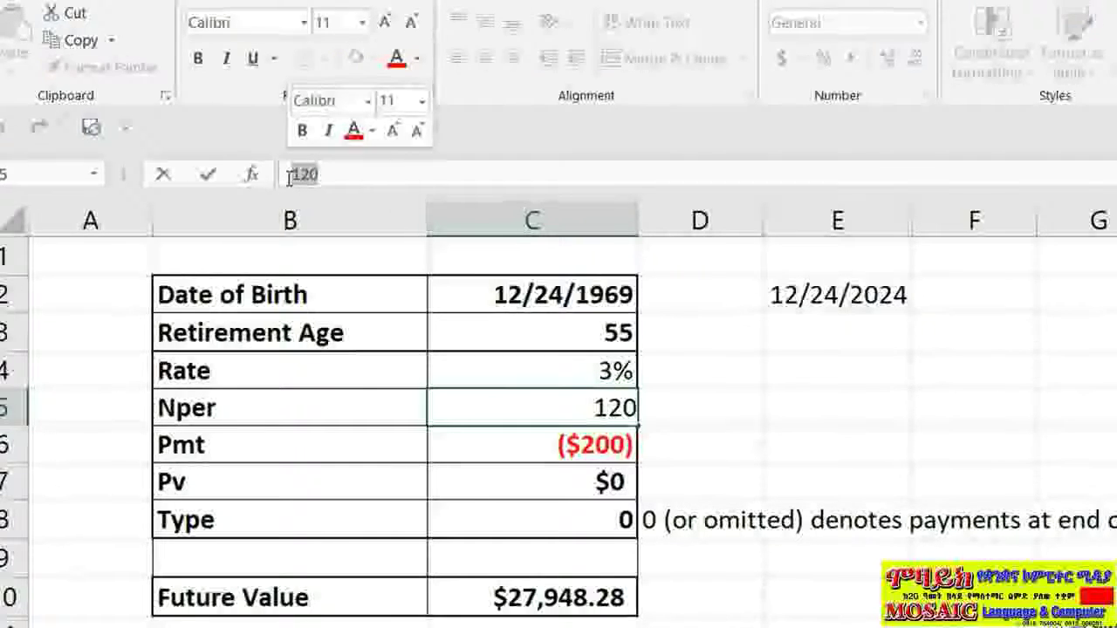
text(=DATEDIF(TODAY(),E2,"m"))
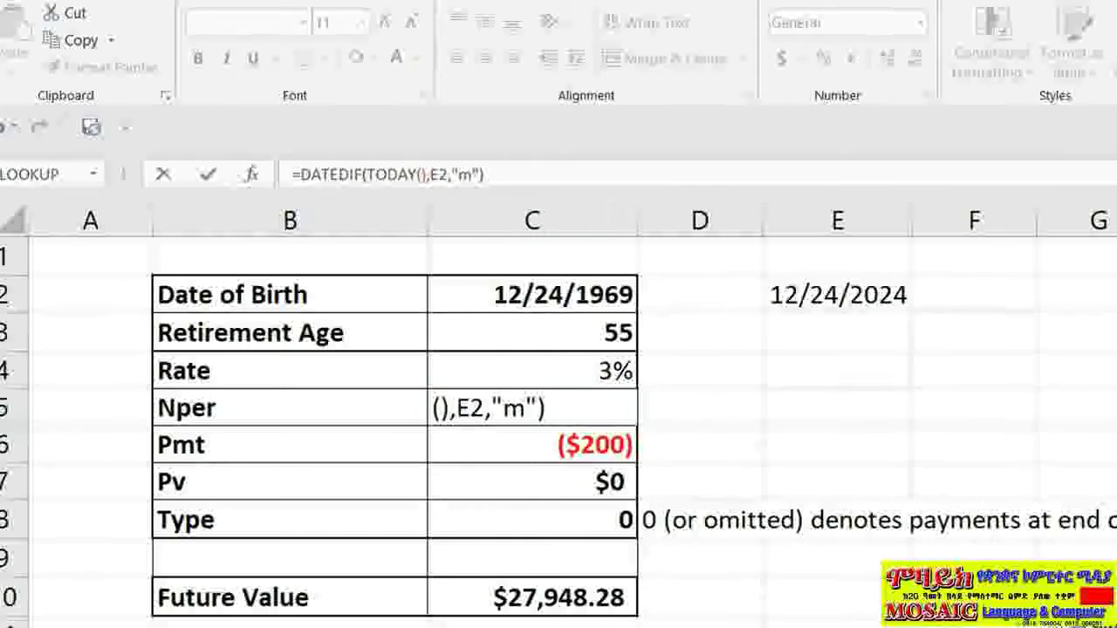
key(Return)
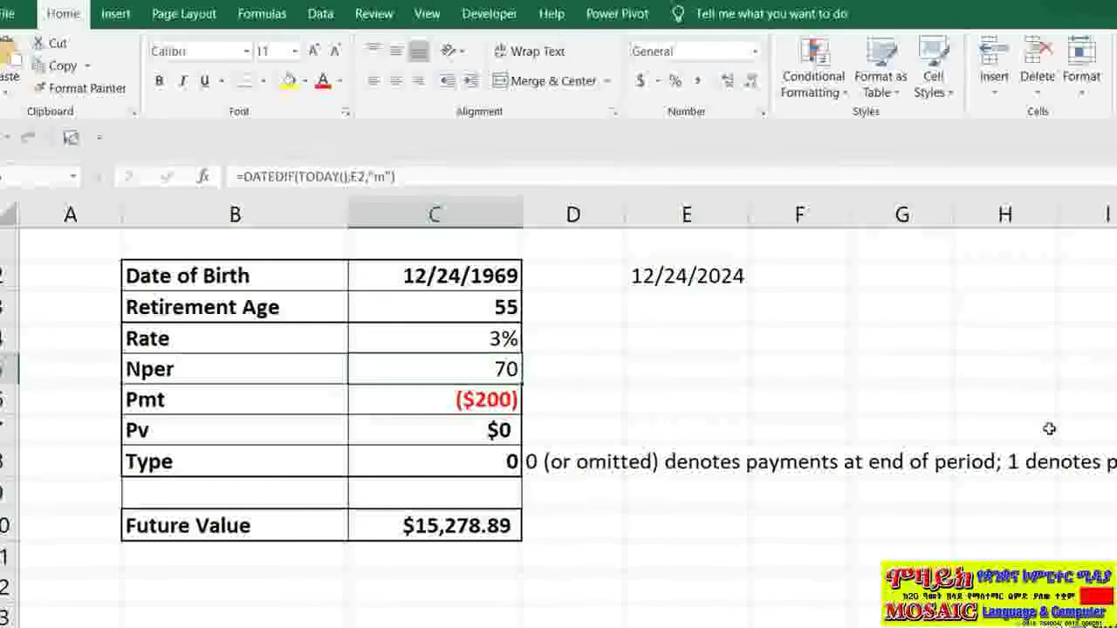
Copy the retirement date formula DATE(YEAR(C2)+C3,MONTH(C2),DAY(C2)) from E2 without its equals sign, leaving the cell as is.
click(708, 279)
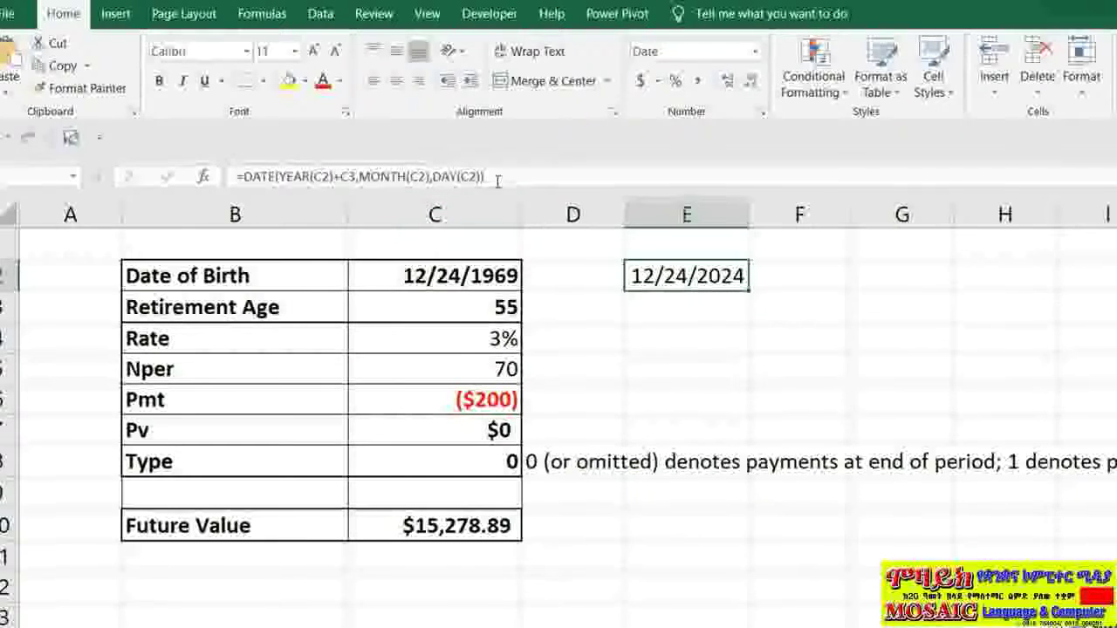
drag(485, 175, 245, 176)
key(ctrl+c)
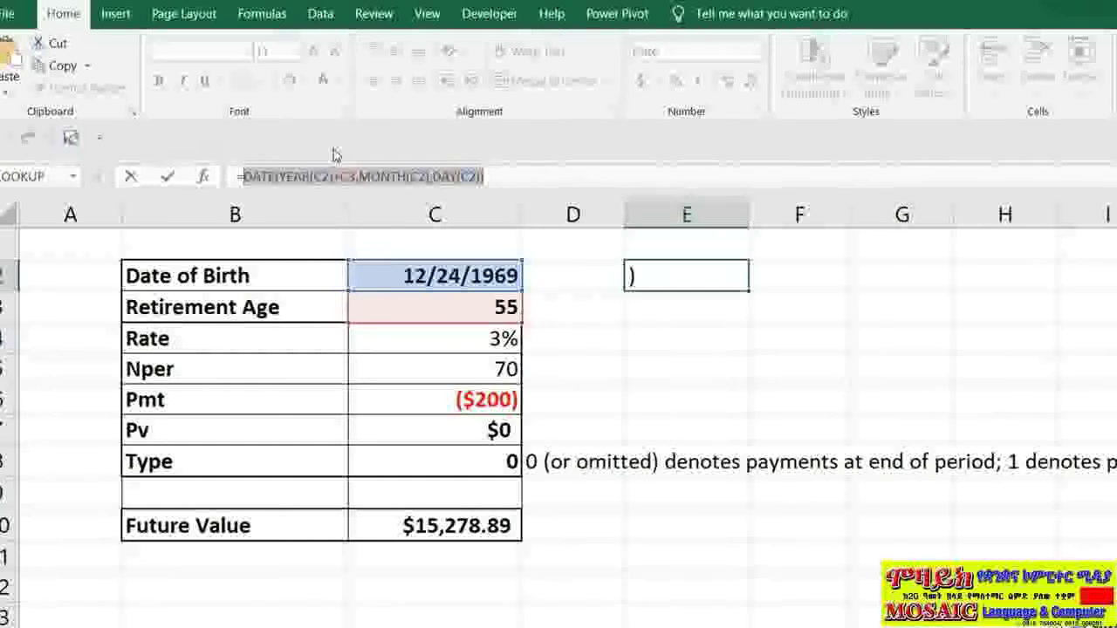
click(129, 179)
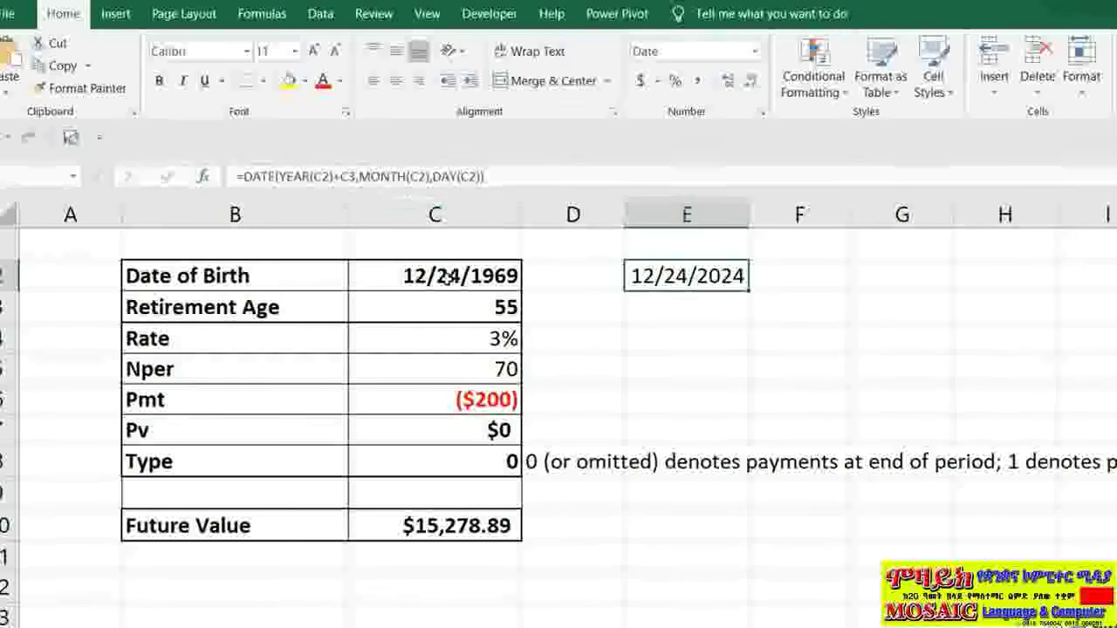
Replace the E2 reference in C5's DATEDIF formula with the copied DATE expression, and clear the helper cell E2.
click(412, 376)
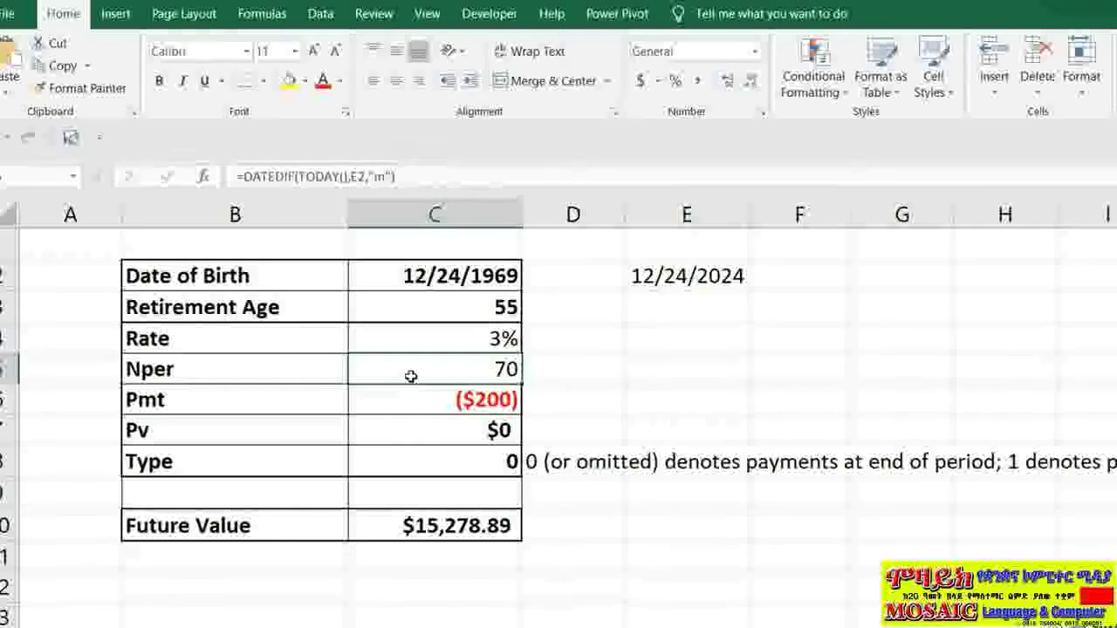
double_click(356, 177)
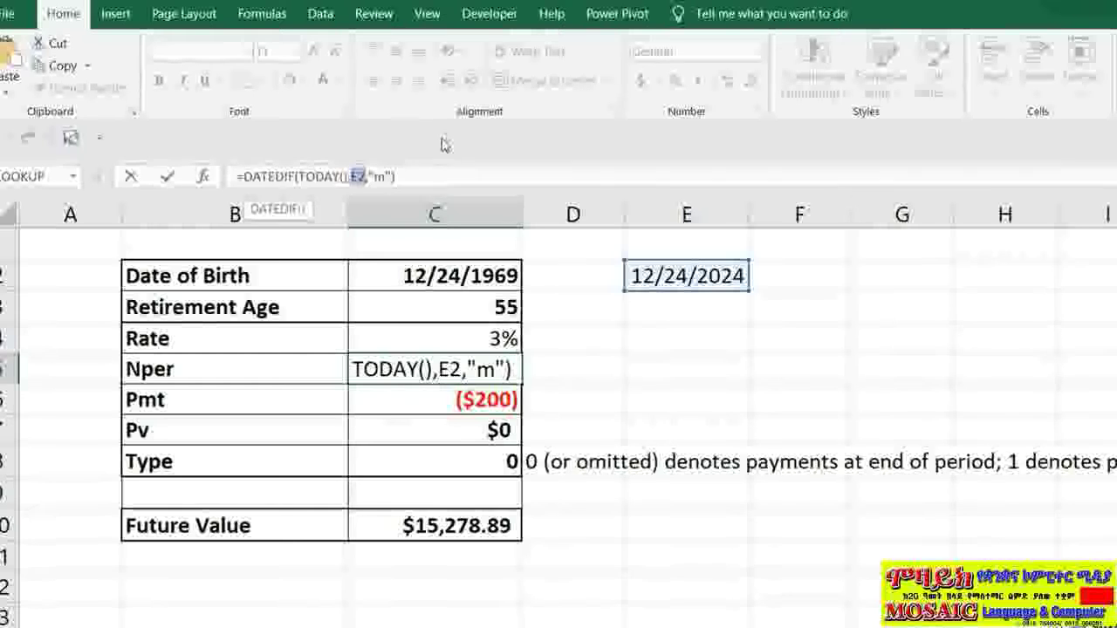
key(ctrl+v)
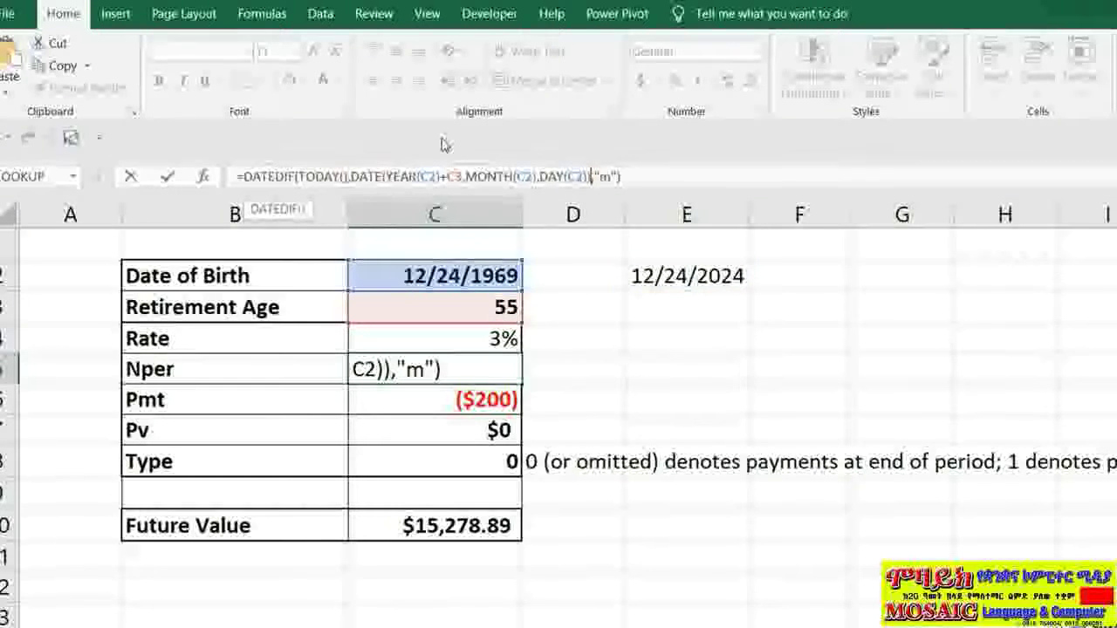
key(Return)
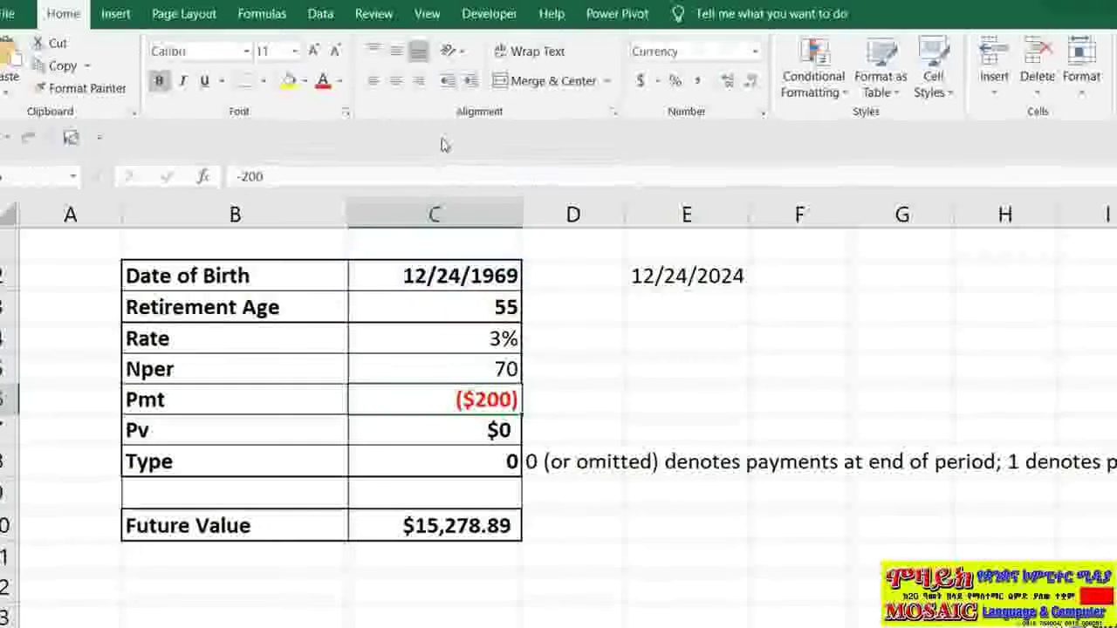
click(697, 276)
key(Delete)
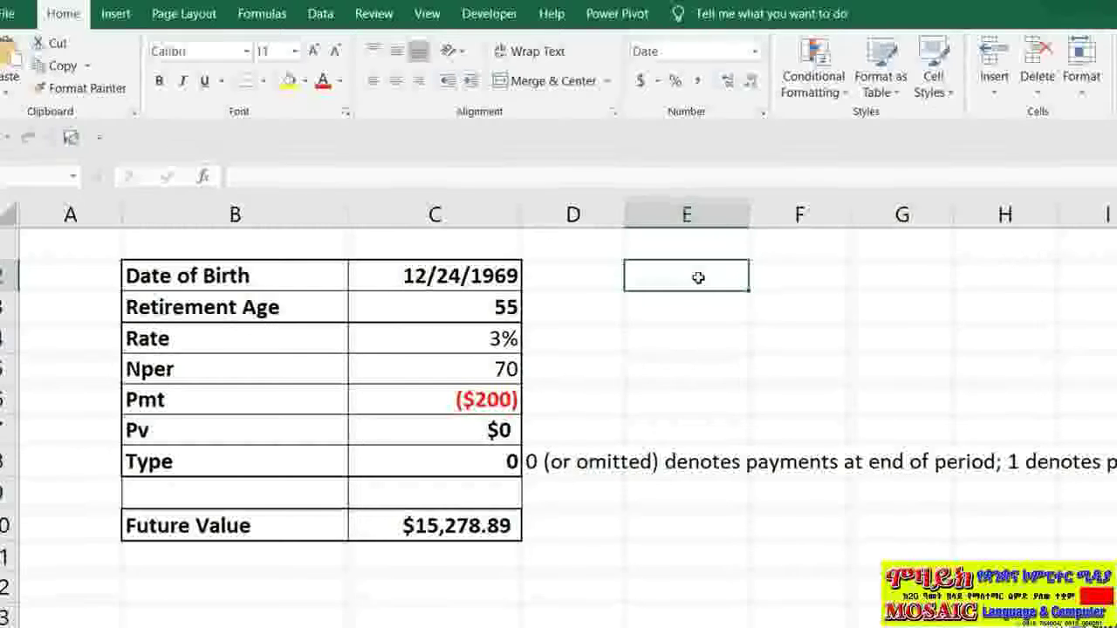
Enter a different date of birth in C2 and set the retirement age in C3 to 58.
key(Left)
key(Left)
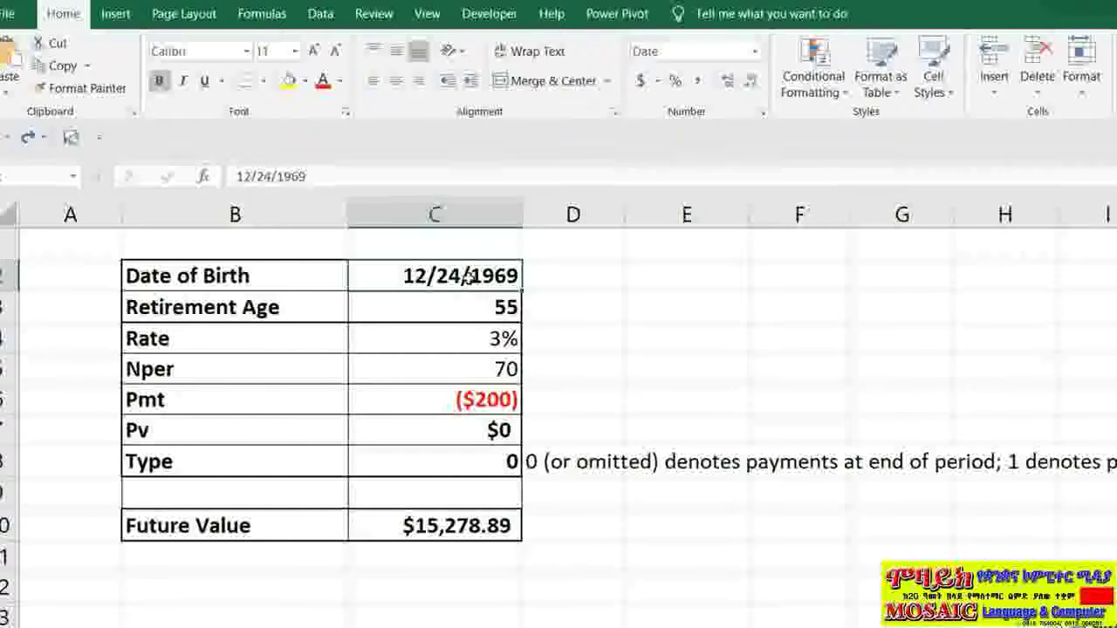
text(3/27/1989)
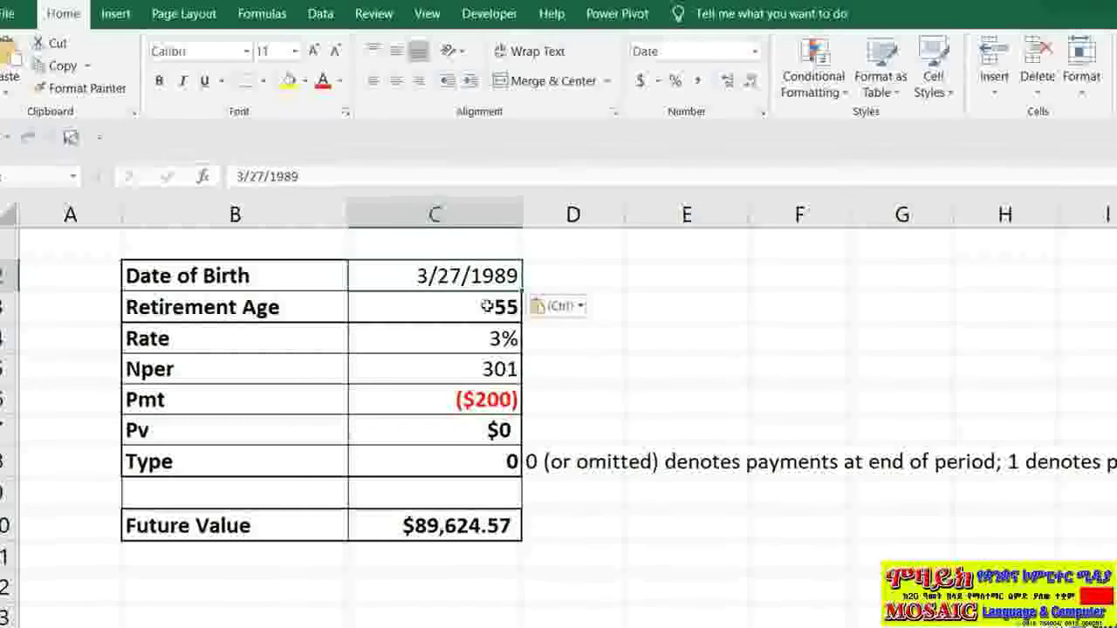
click(503, 307)
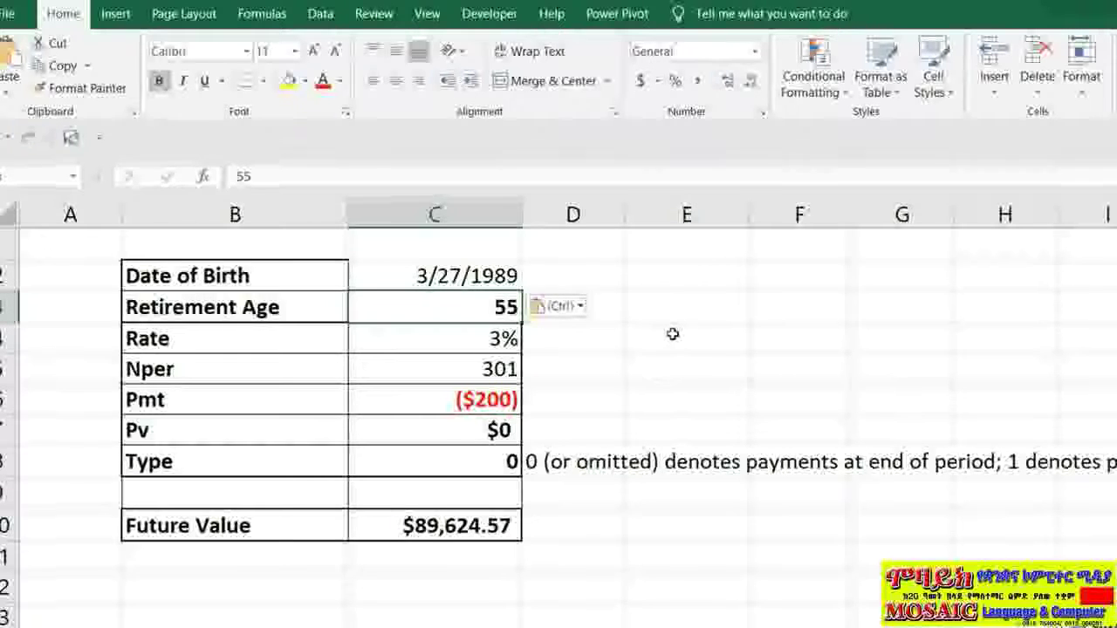
text(58)
key(Return)
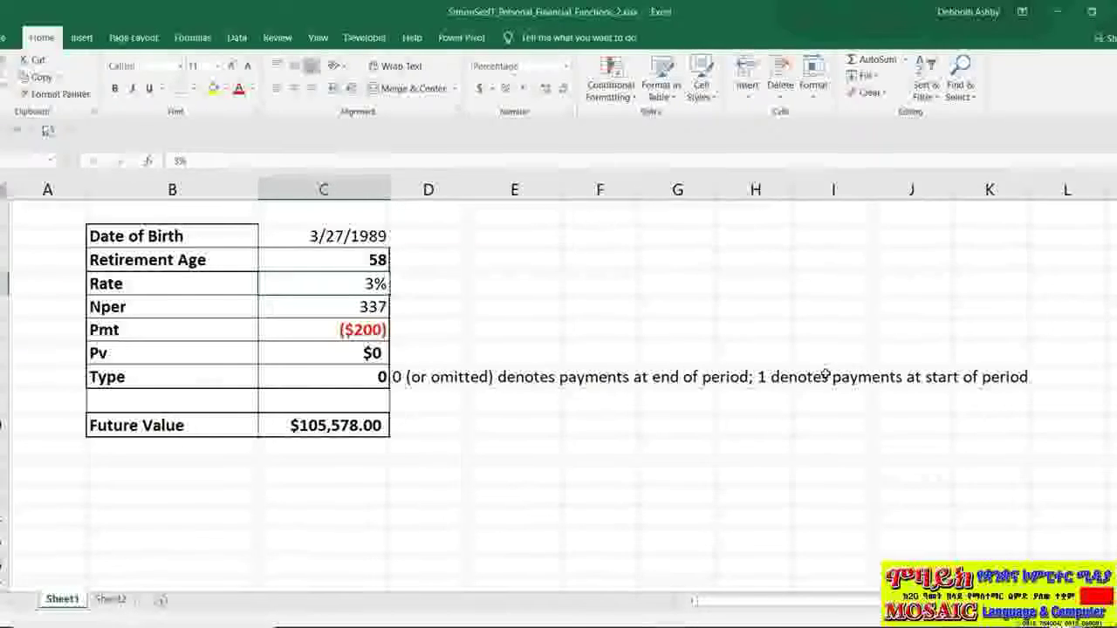
Set the Pv value in C7 to -100000 as the initial investment.
key(Down)
key(Down)
key(Down)
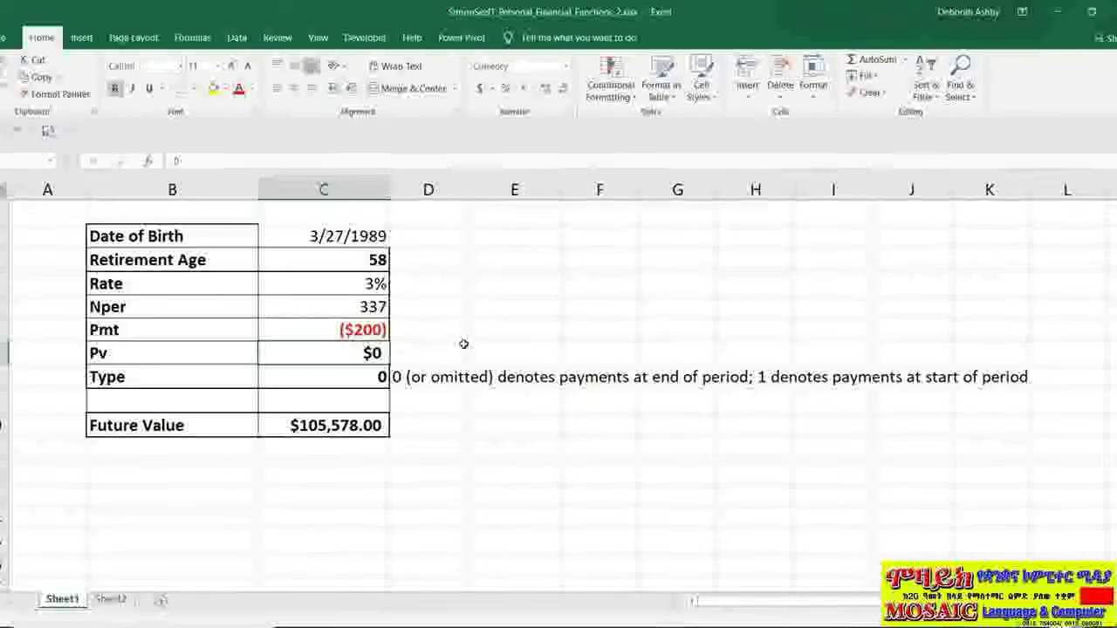
text(-)
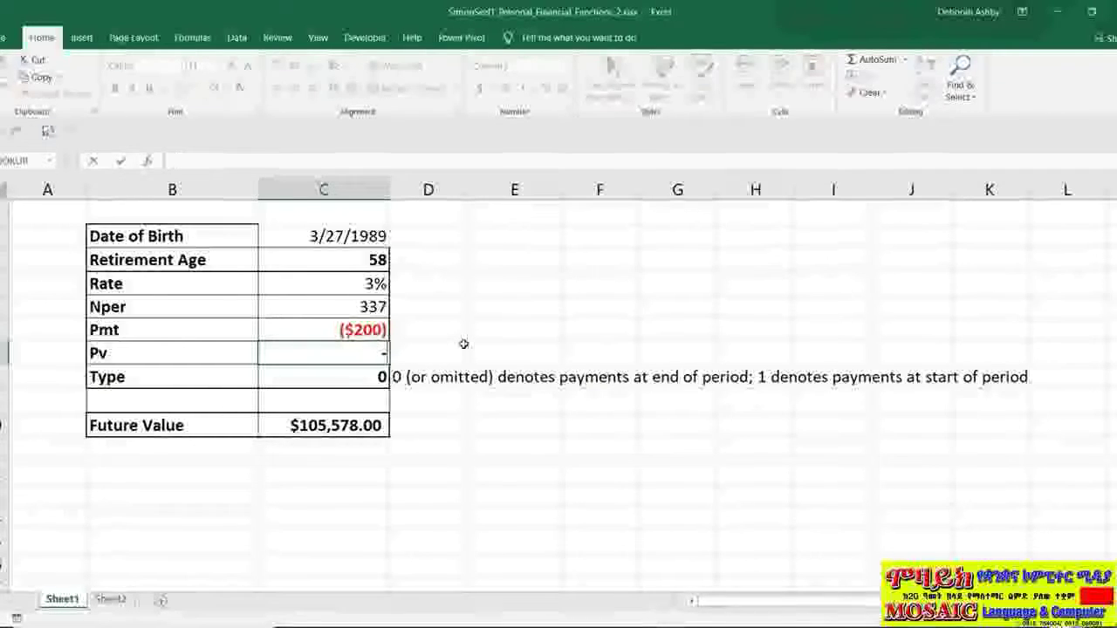
text(100000)
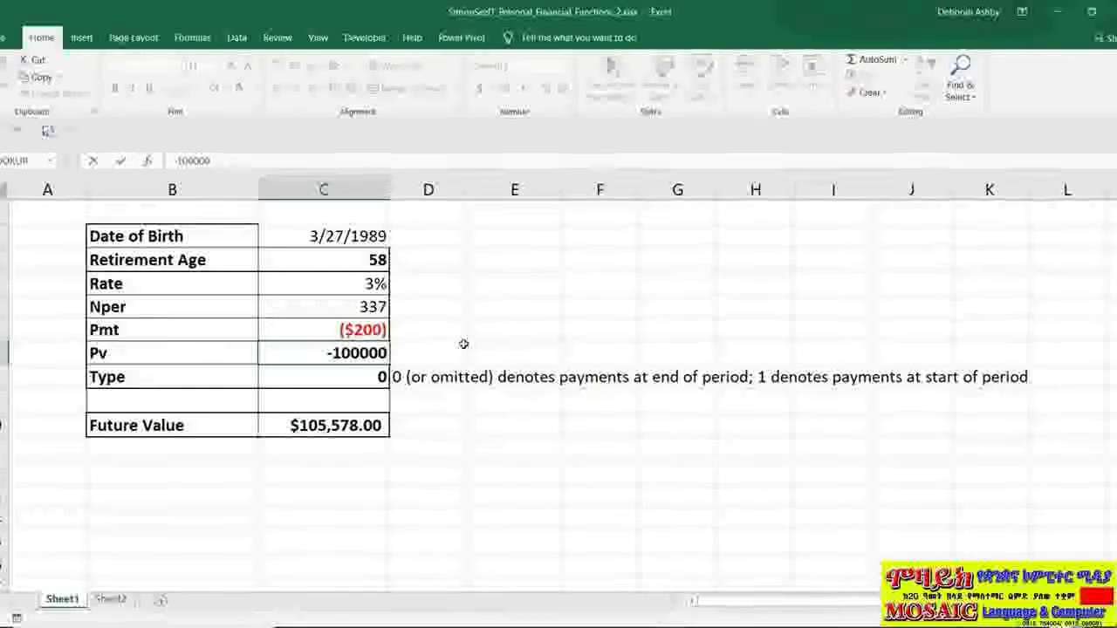
click(464, 344)
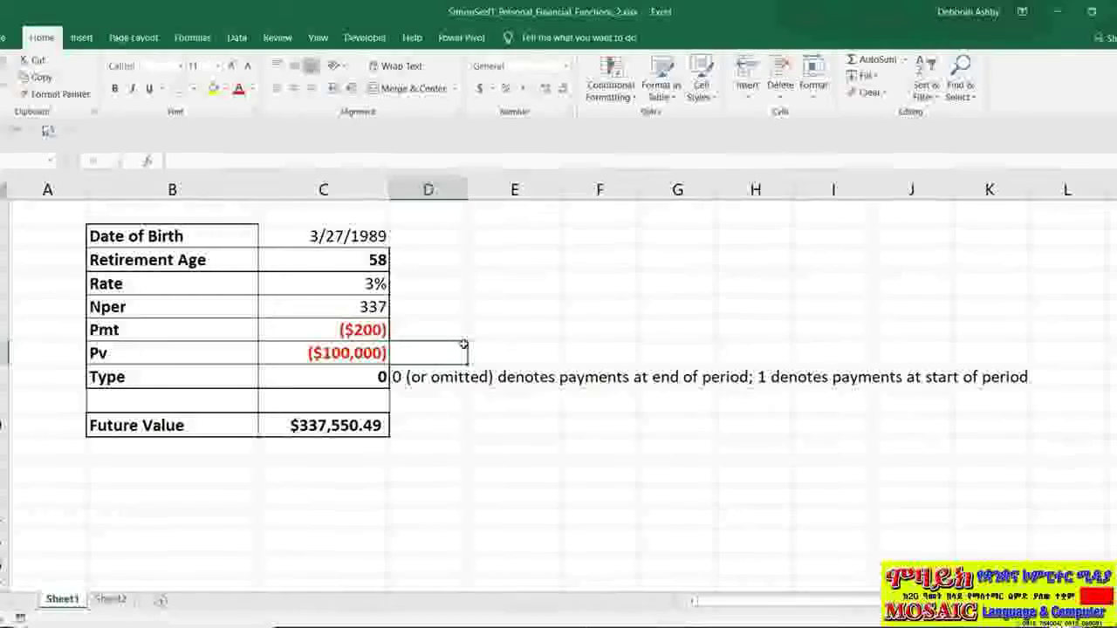
Look up the RRI function in Help, examine its description and syntax, and return to the search results.
key(F1)
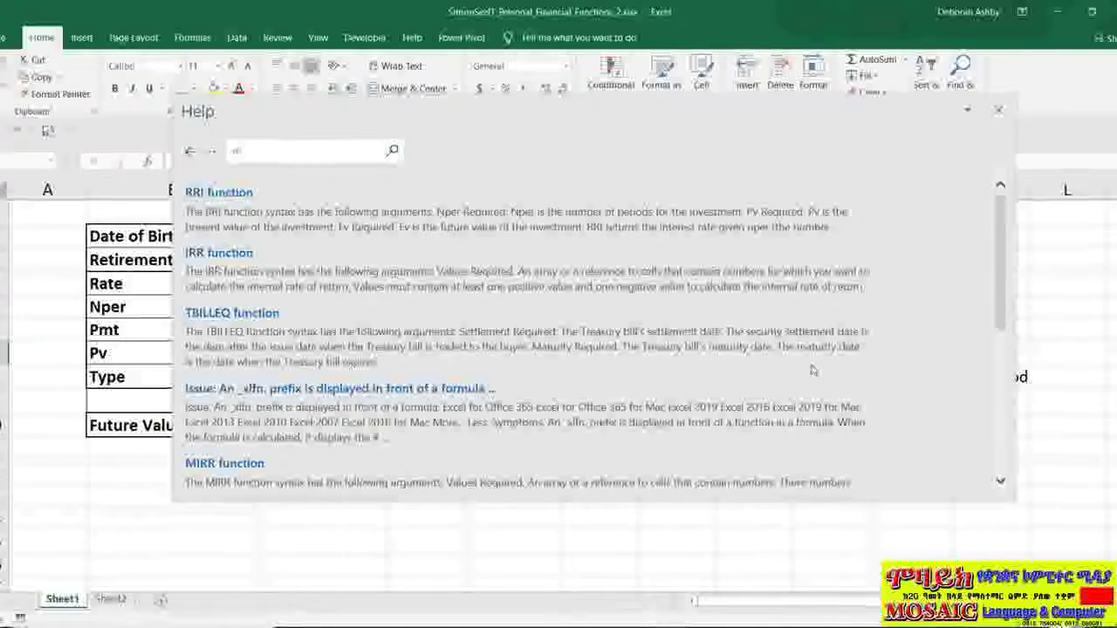
click(221, 200)
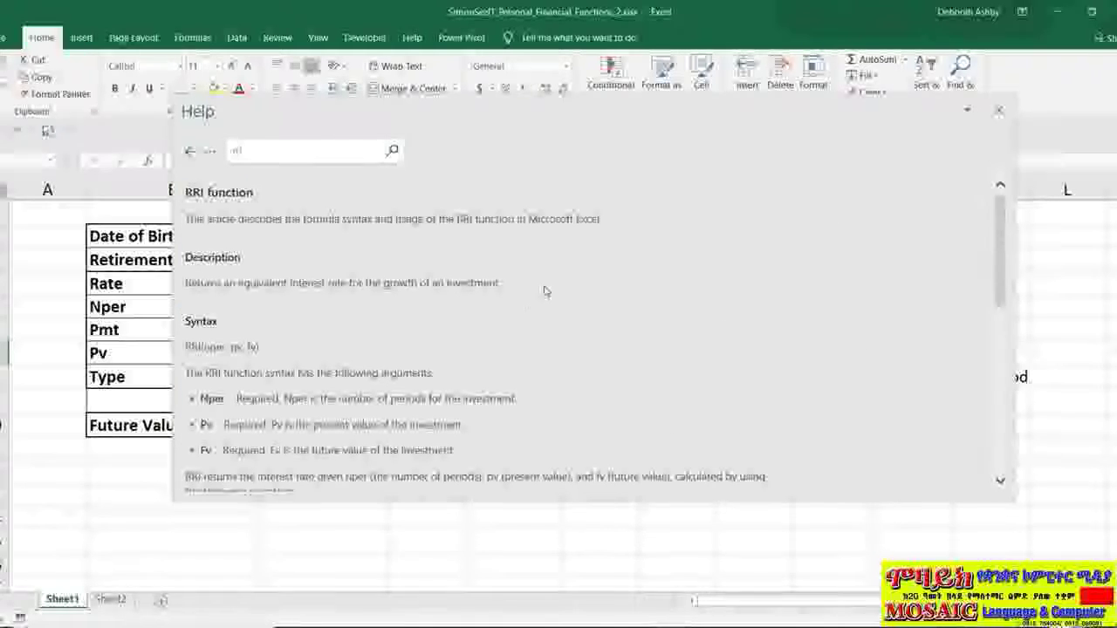
scroll(545, 291, down, 1)
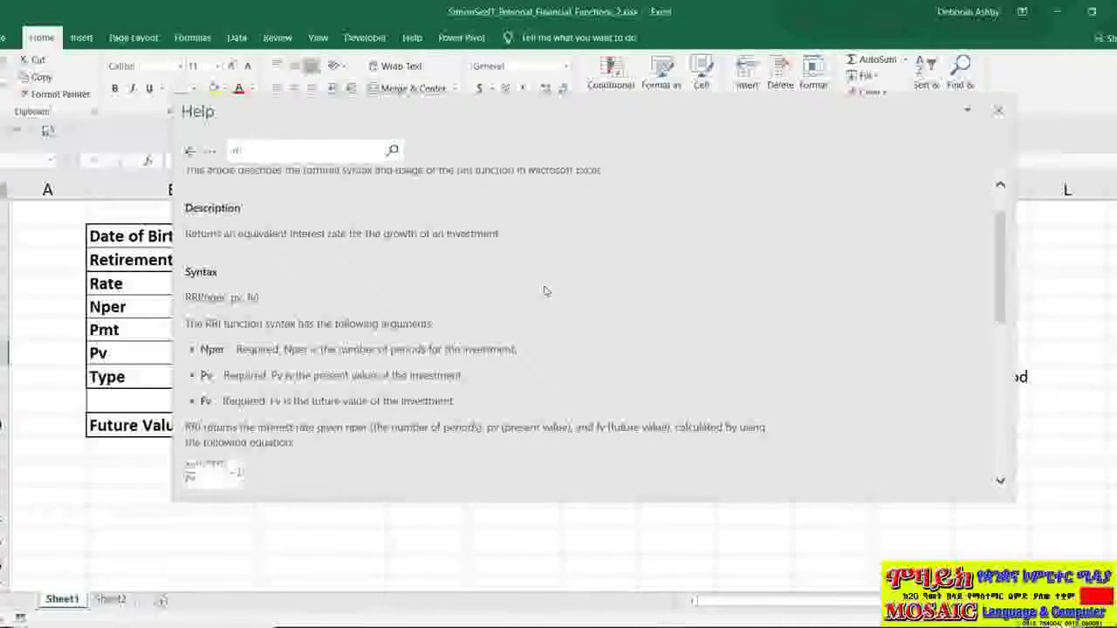
key(alt+Left)
Find the PDURATION function in the Help results and examine its article down to the example formulas.
scroll(576, 297, down, 4)
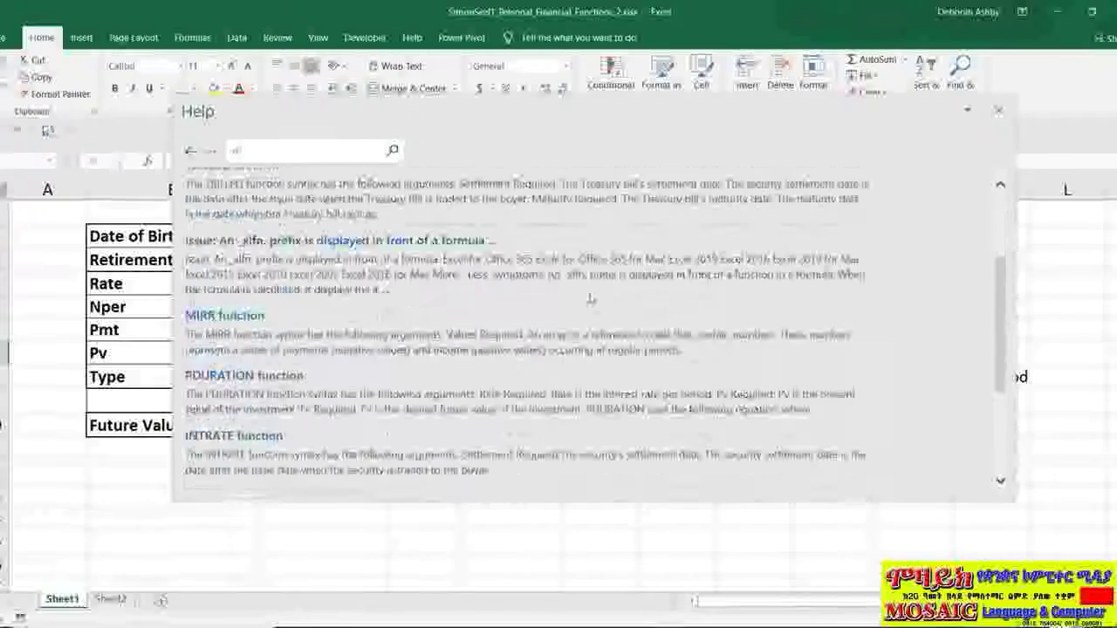
scroll(590, 299, down, 1)
scroll(590, 297, down, 1)
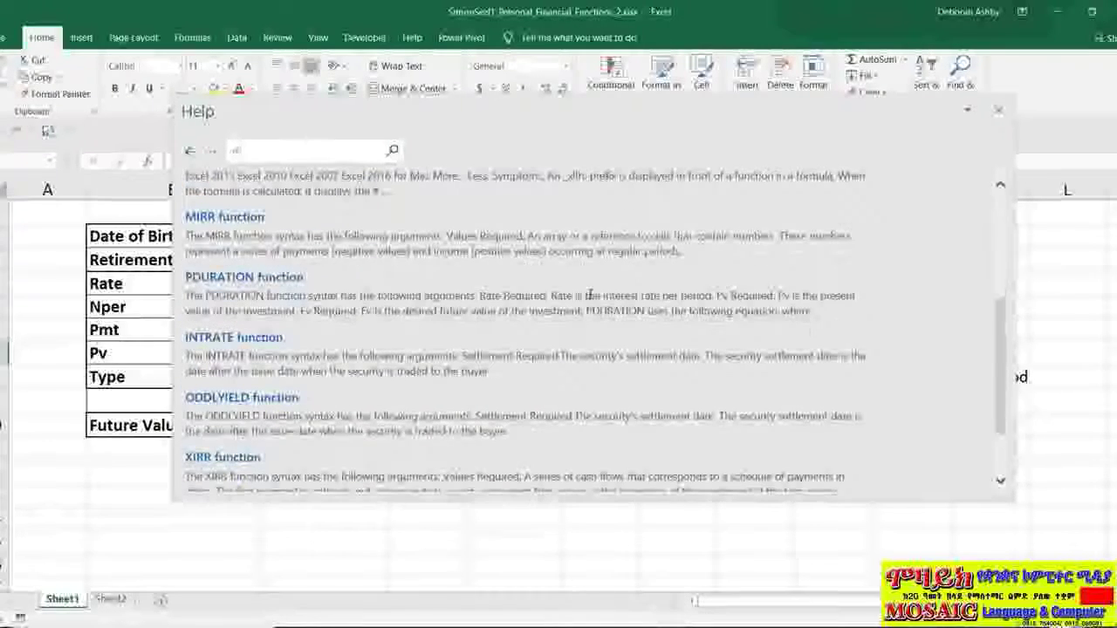
click(252, 279)
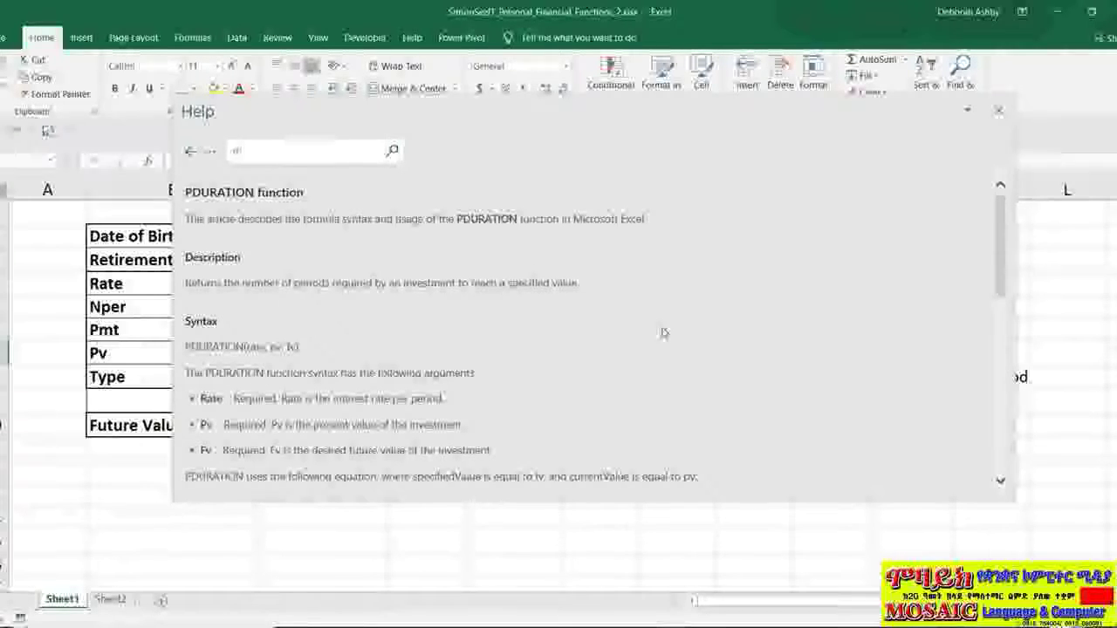
scroll(663, 332, down, 10)
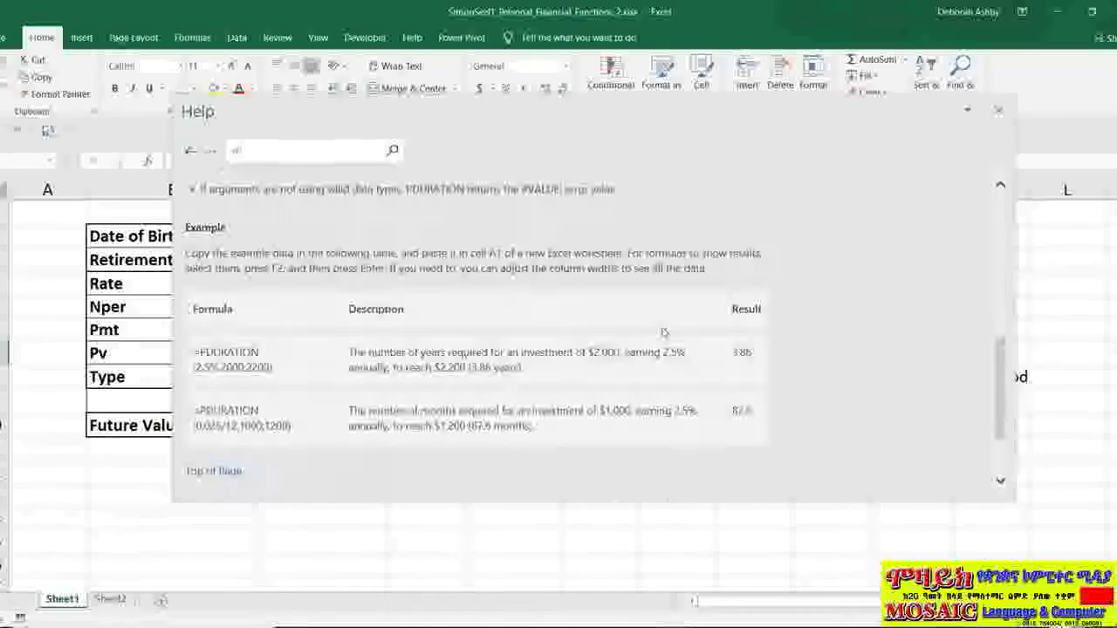